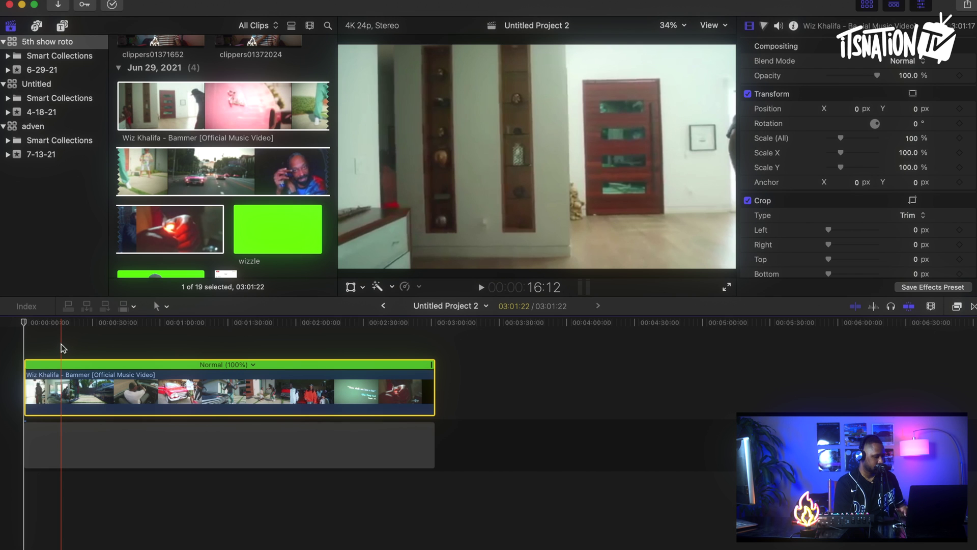
Step: Split the Wiz Khalifa - Bammer clip at 32:09, where the shot of the rapper in the parking lot begins
left_click(61, 344)
key("space")
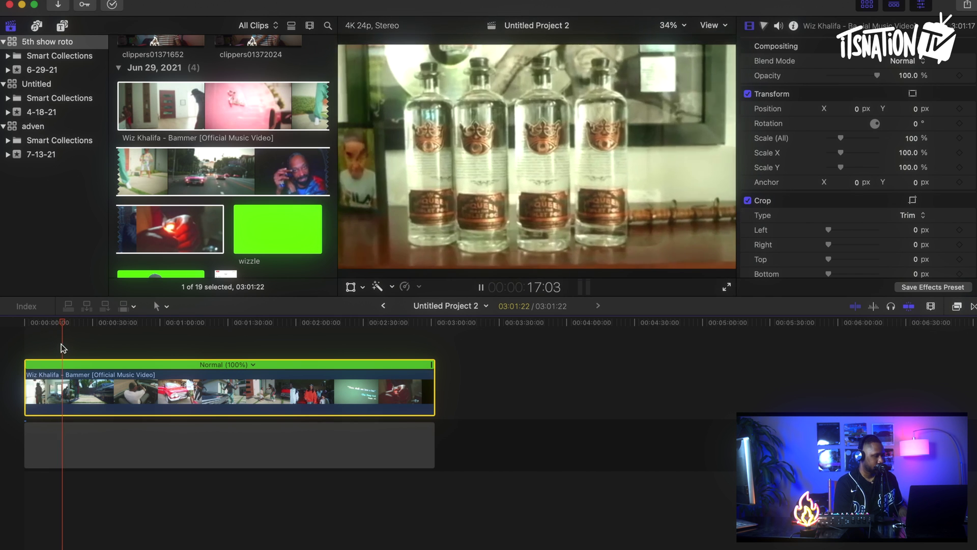
left_click(88, 342)
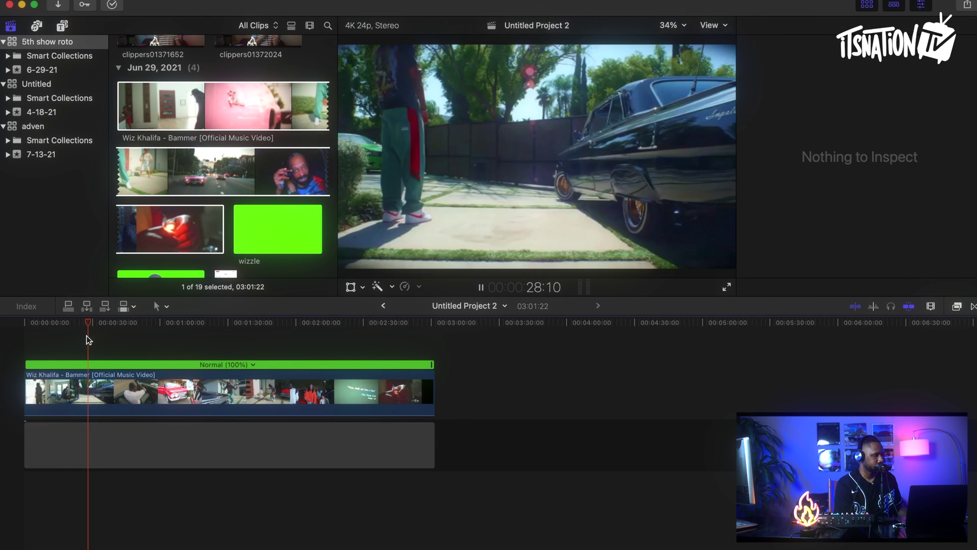
left_click(96, 341)
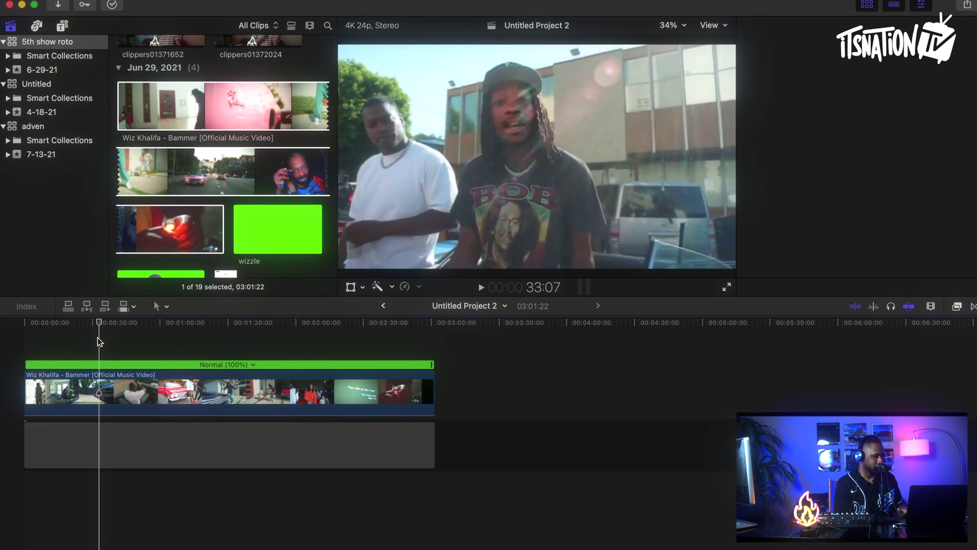
key("space")
key("Left")
key("Left")
key("Left")
key("Left")
key("Left")
key("Left")
key("Left")
key("Left")
key("Left")
key("Left")
key("Left")
key("Left")
key("Left")
key("Left")
key("Left")
key("Left")
key("Left")
key("Left")
key("Left")
key("Left")
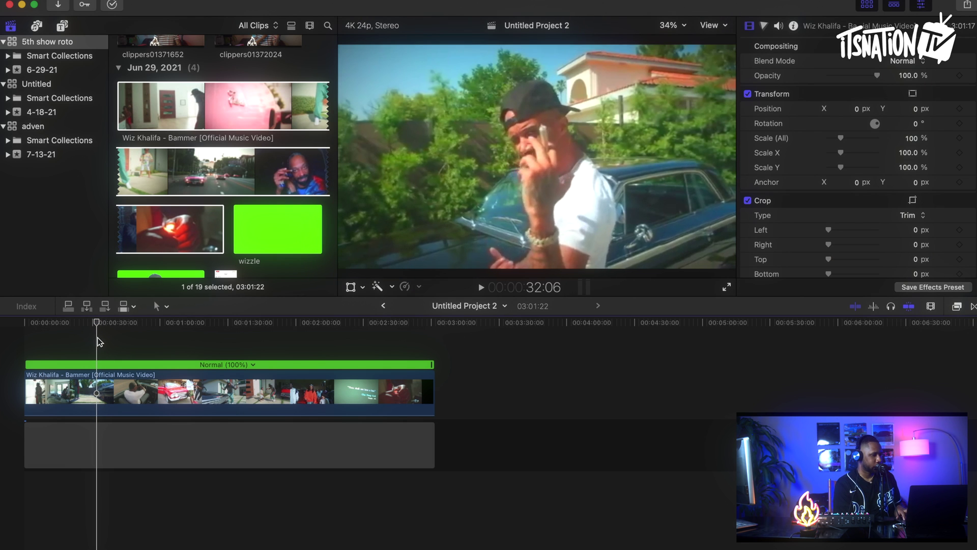
key("Right")
key("Right")
key("Right")
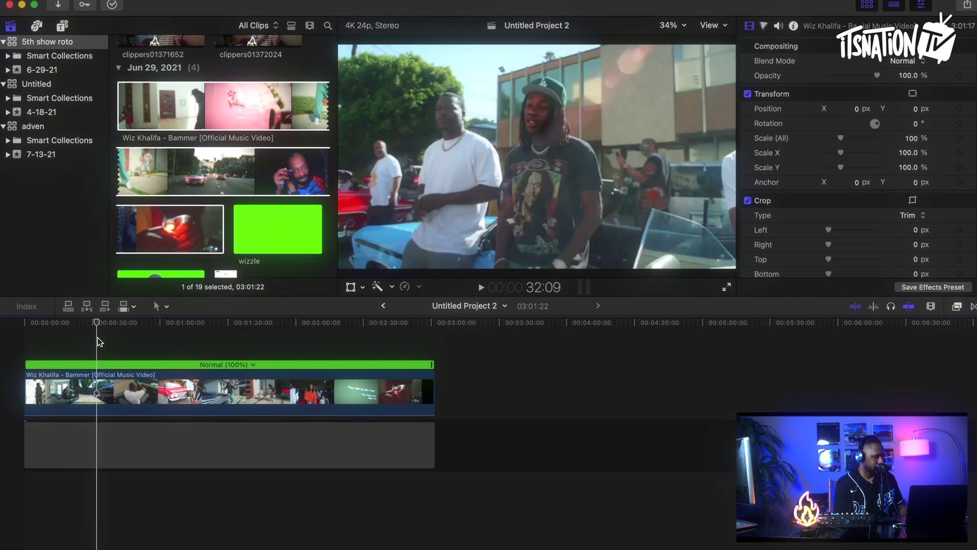
left_click(104, 384)
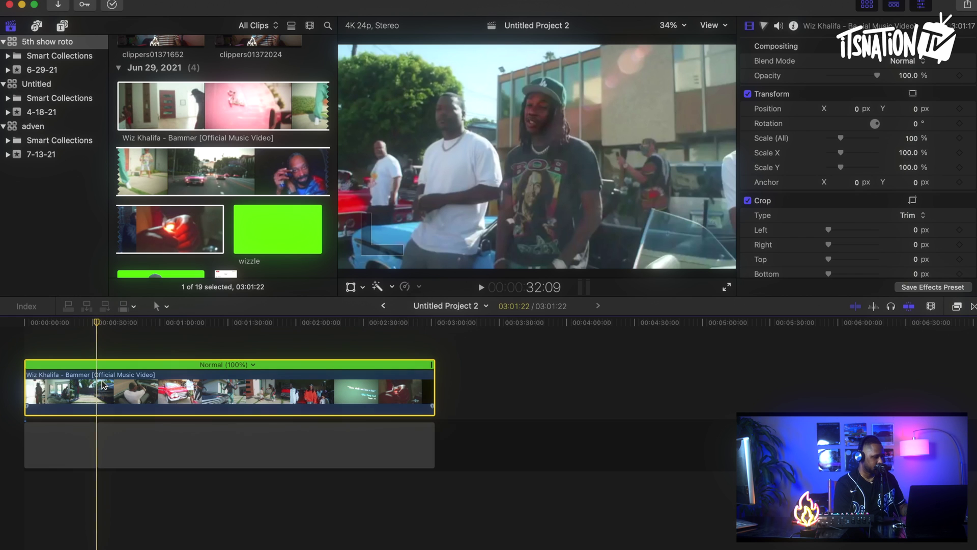
key("super+b")
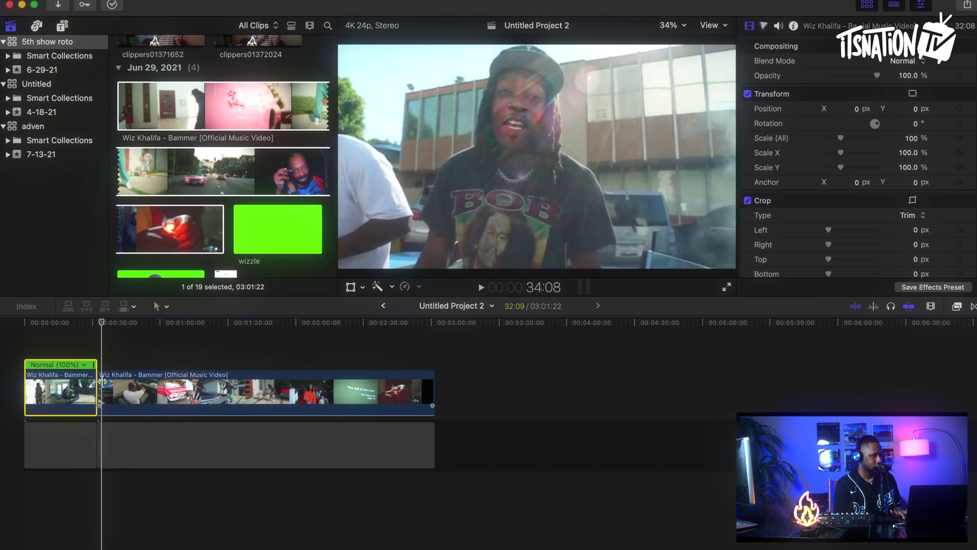
Step: Split the remaining footage at 34:09 and select the isolated two-second shot
key("Left")
key("Left")
key("Left")
key("Left")
key("Left")
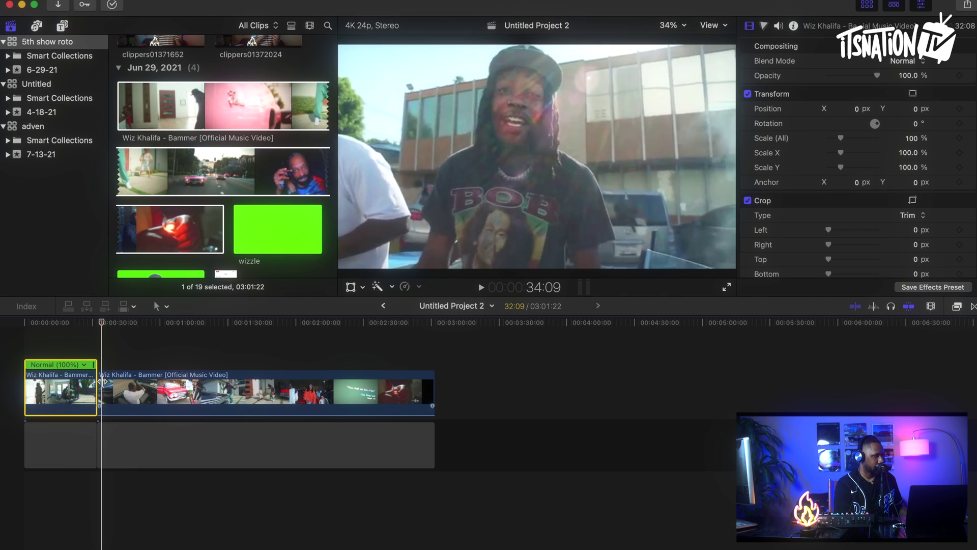
left_click(109, 389)
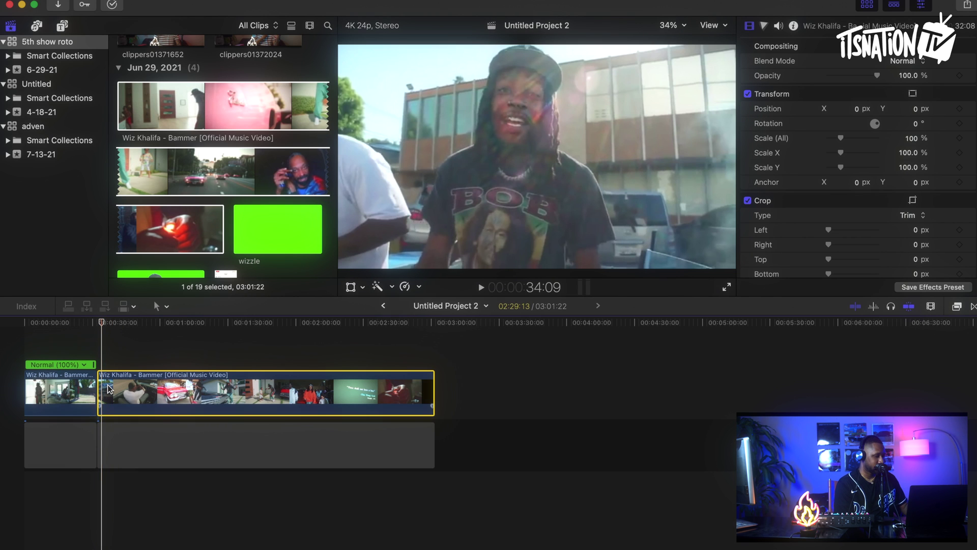
left_click(100, 390)
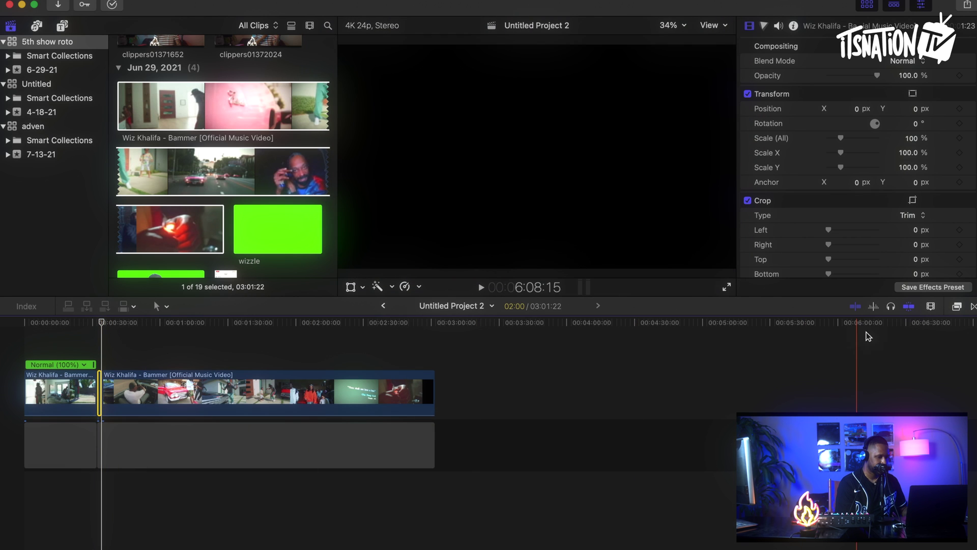
Step: Enlarge the timeline's scale and copy the isolated two-second shot
left_click(931, 306)
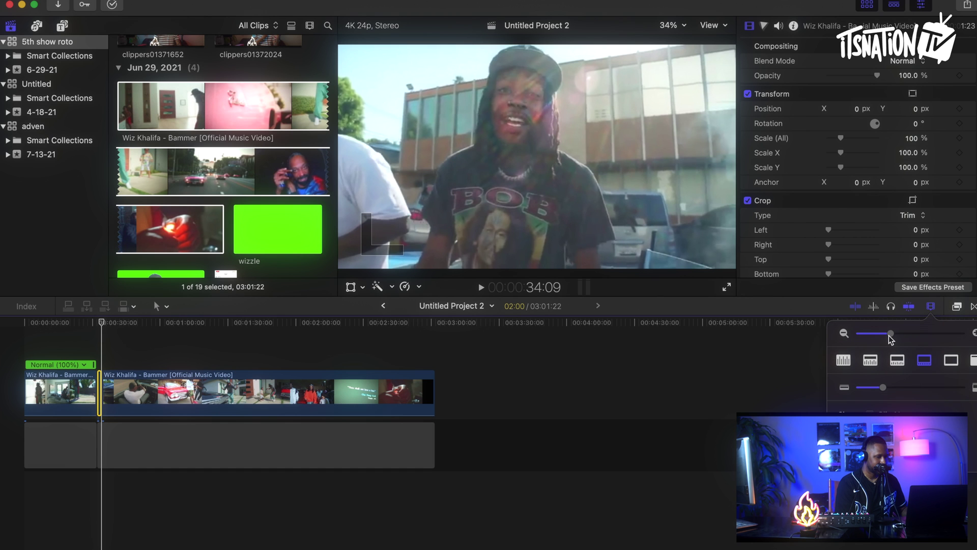
left_click_drag(891, 335, 925, 334)
scroll(125, 168, "up", 5)
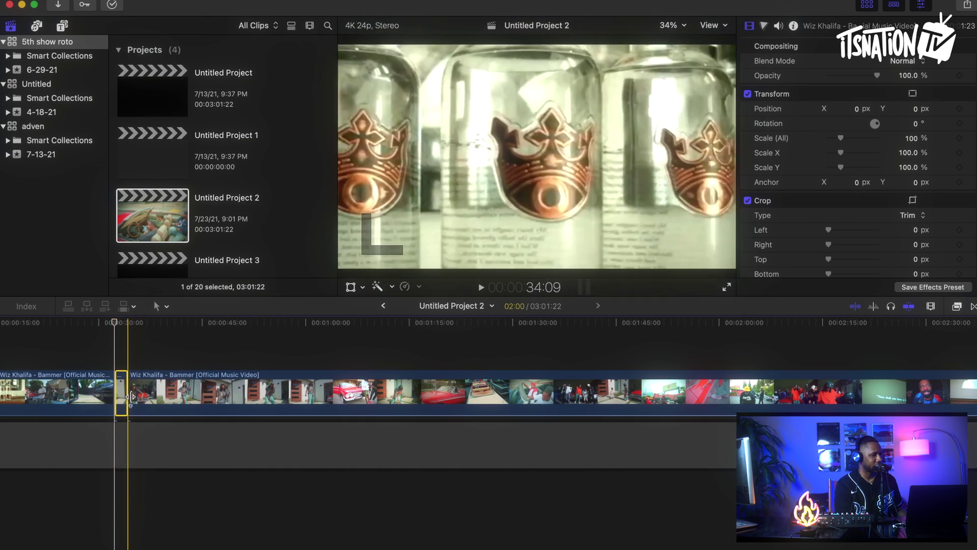
left_click(131, 2)
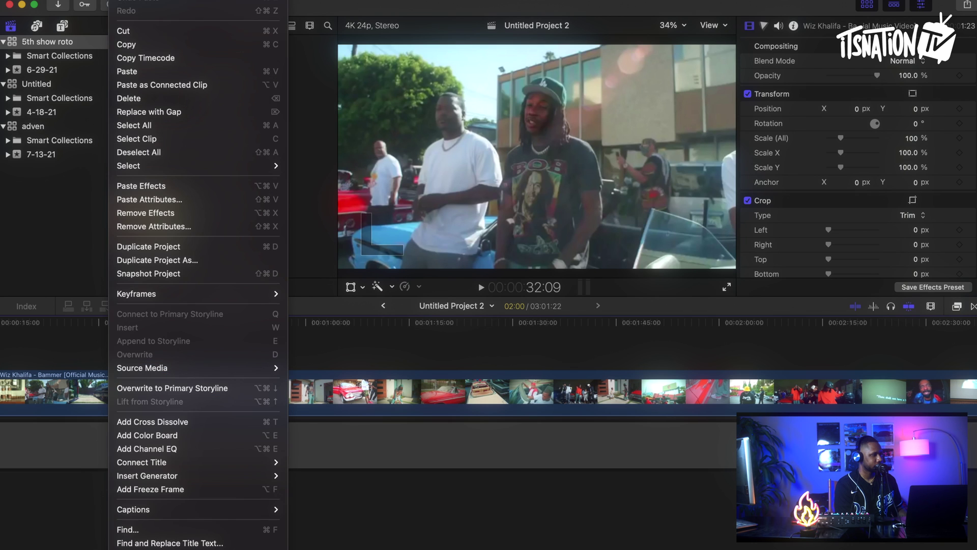
left_click(133, 41)
Step: Paste the copied shot into the empty Untitled Project 4 and open the project's export options
left_click(101, 1)
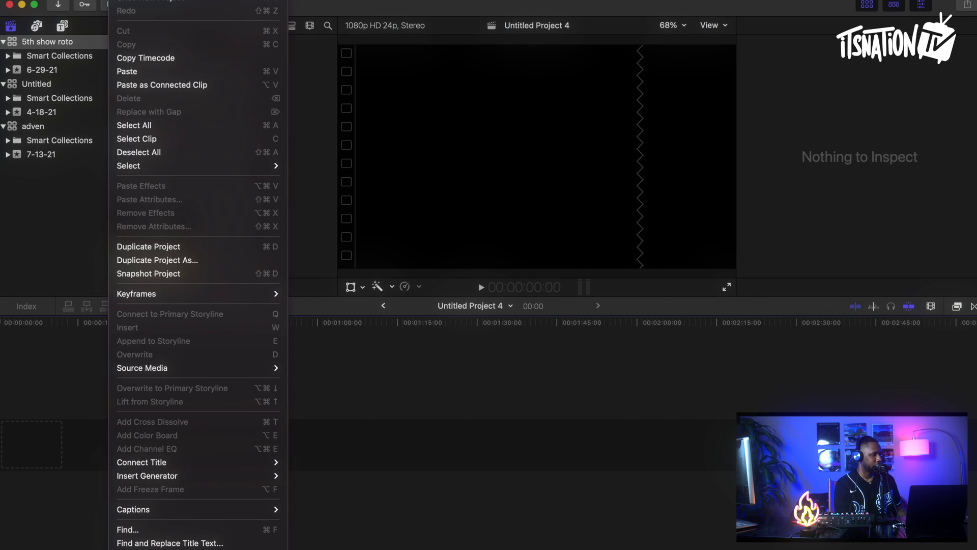
left_click(130, 71)
scroll(99, 404, "left", 2)
left_click(24, 345)
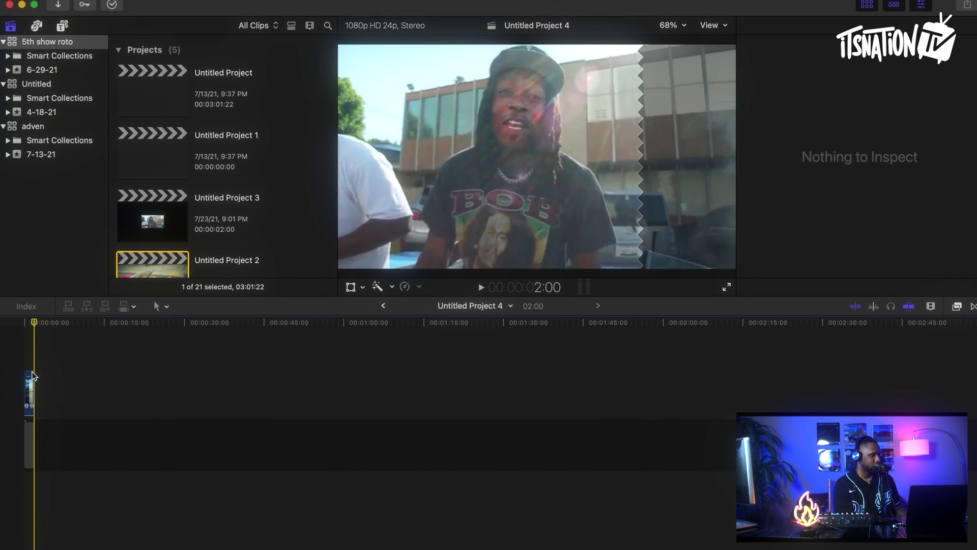
key("super+4")
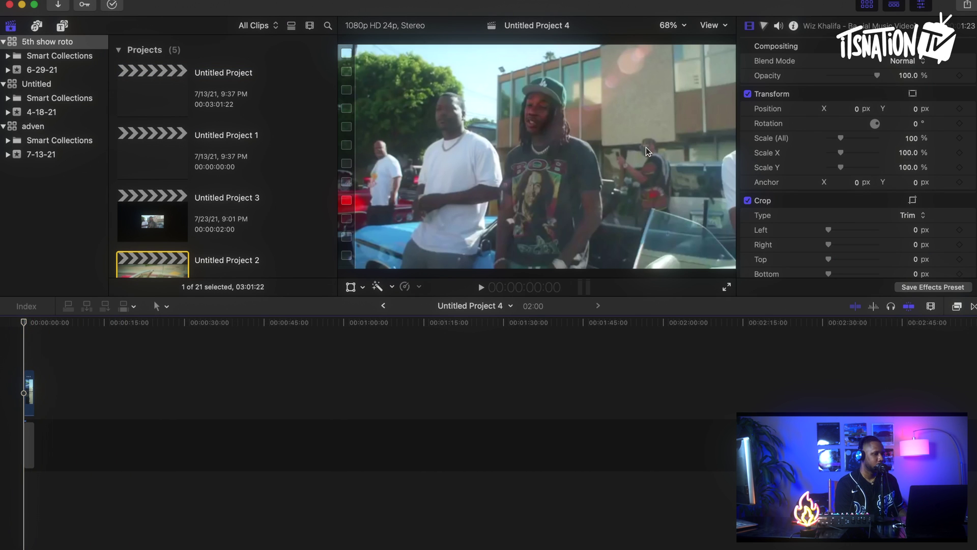
left_click(968, 5)
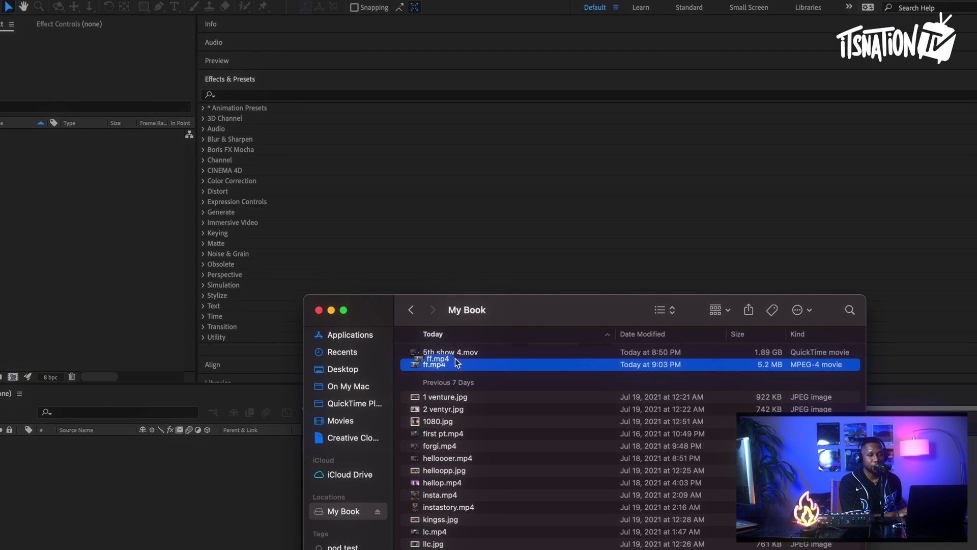
Step: In After Effects, import the exported ff.mp4 from the My Book drive and create a composition from it
left_click_drag(456, 359, 113, 223)
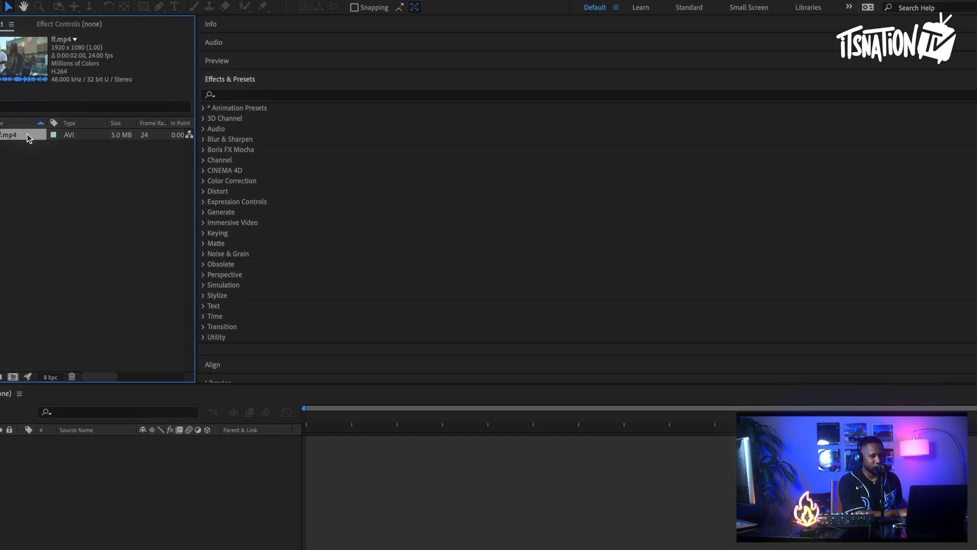
left_click_drag(26, 134, 435, 374)
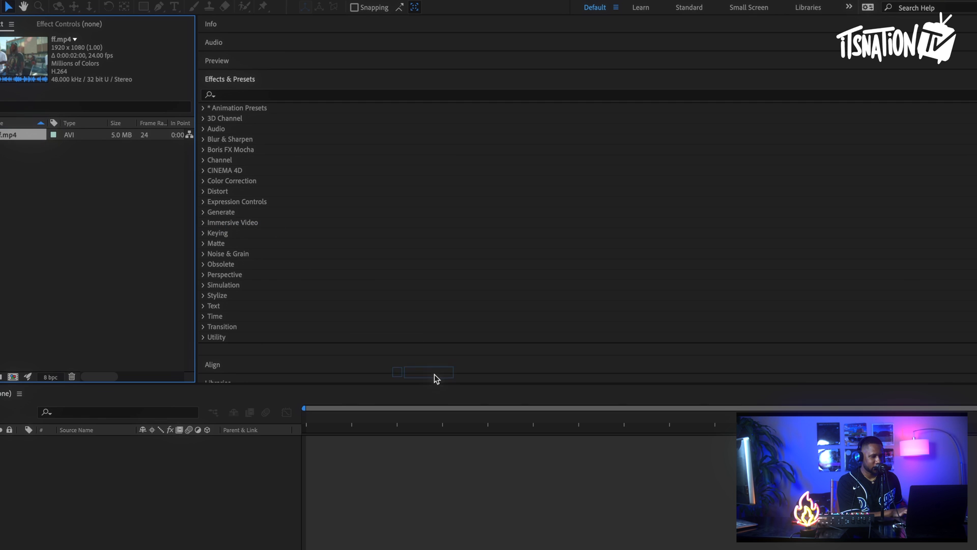
left_click_drag(362, 451, 359, 451)
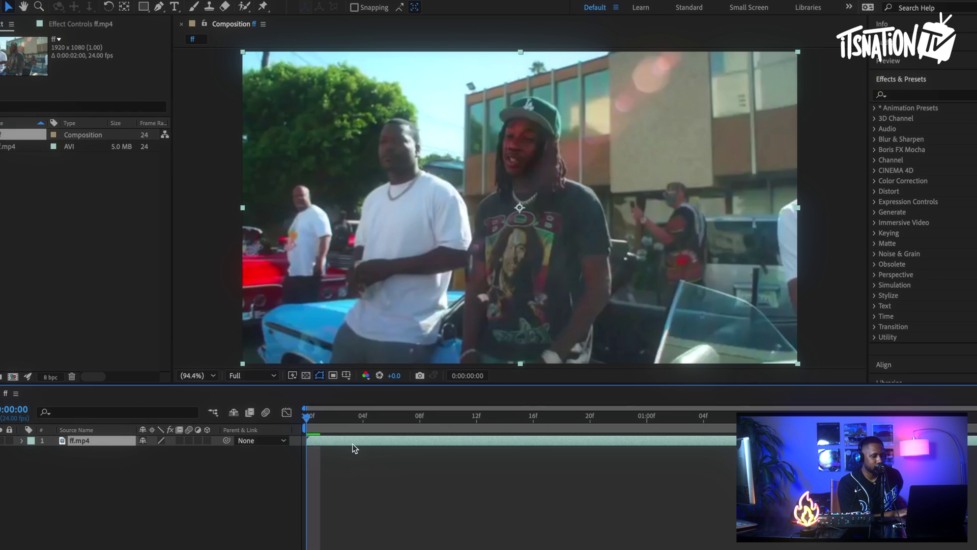
Step: Open the ff.mp4 layer in its own viewer and paint a Roto Brush foreground stroke over the man in the black BOB shirt
double_click(338, 440)
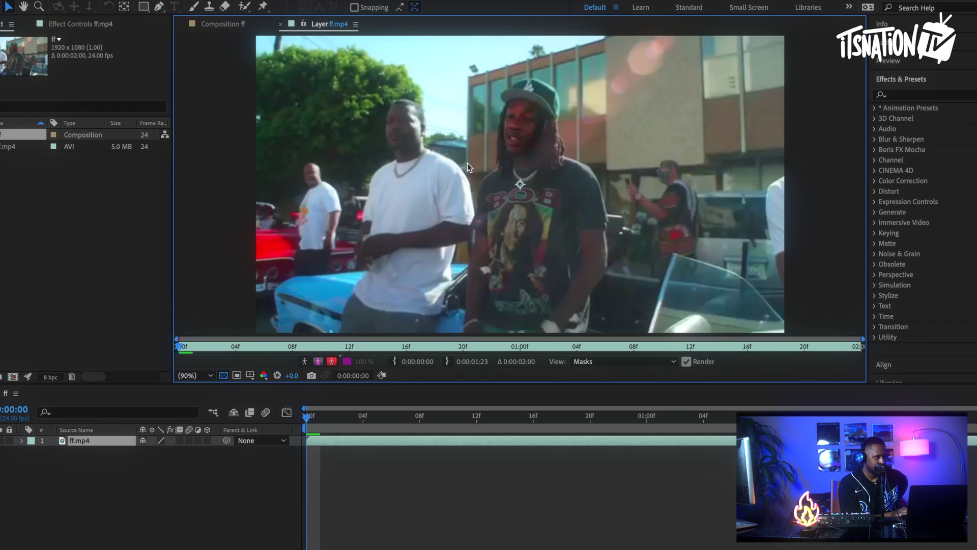
left_click(244, 9)
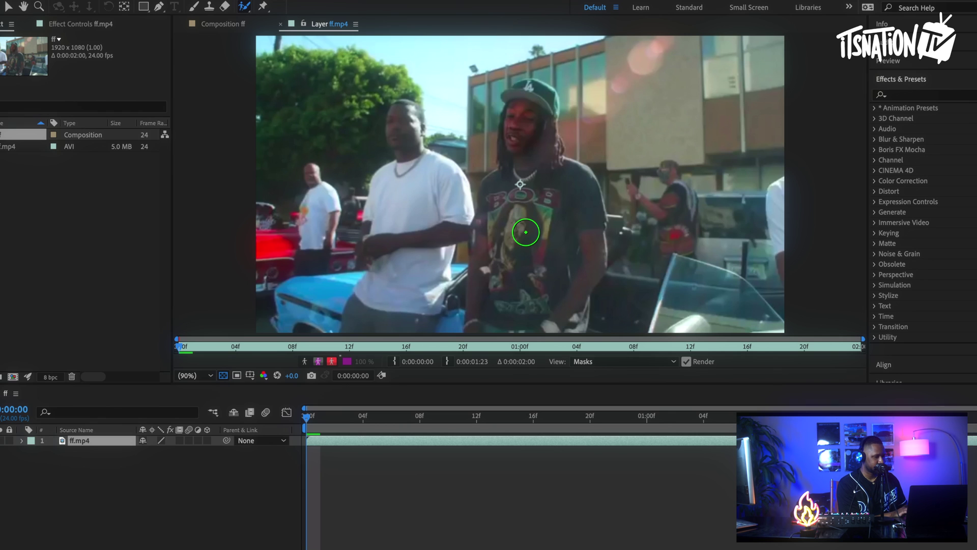
right_click(525, 232)
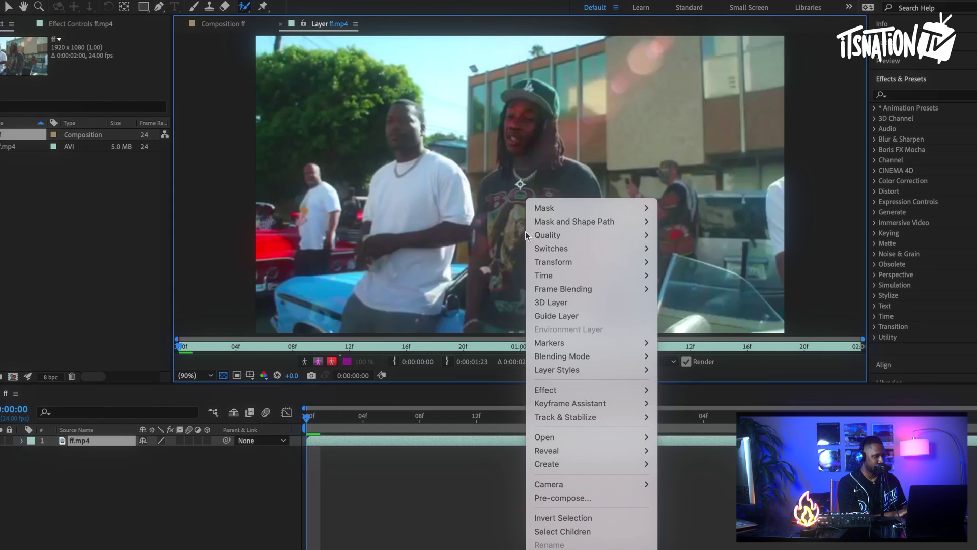
key("Escape")
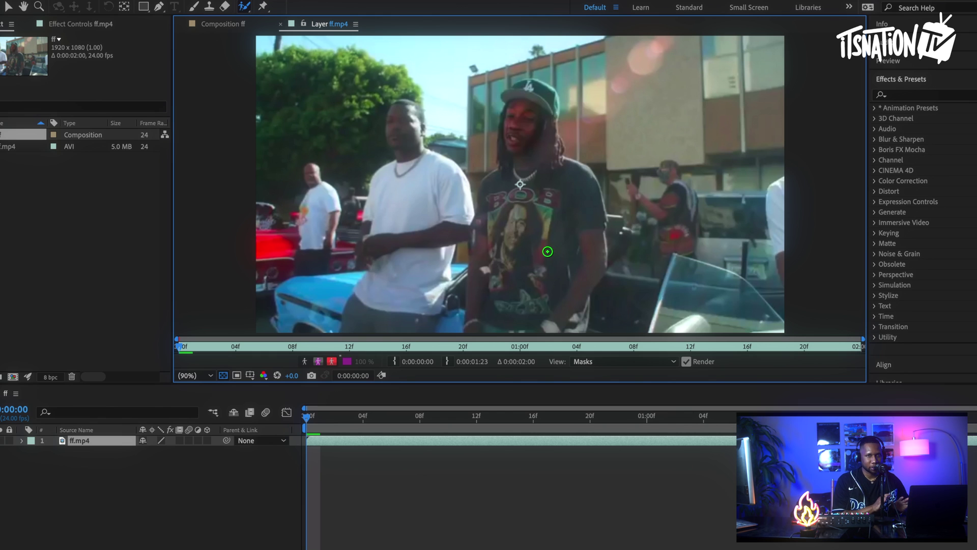
mouse_move(553, 325)
left_mouse_down()
mouse_move(579, 257)
mouse_move(570, 194)
mouse_move(522, 95)
mouse_move(530, 180)
mouse_move(500, 220)
mouse_move(483, 269)
mouse_move(499, 312)
left_mouse_up()
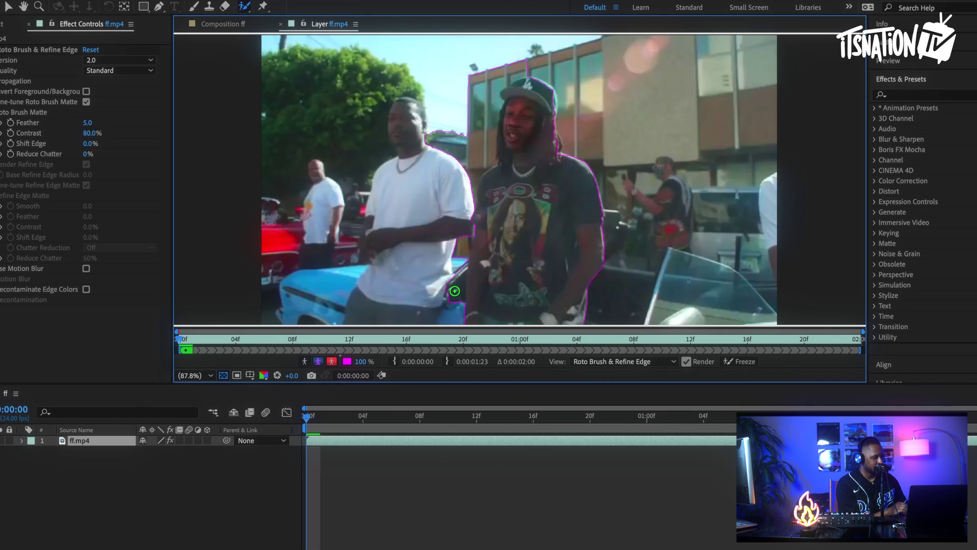
Step: Subtract the surrounding background from the roto selection, and add back missed areas around the man's shoulder, hair and cap
key("alt")
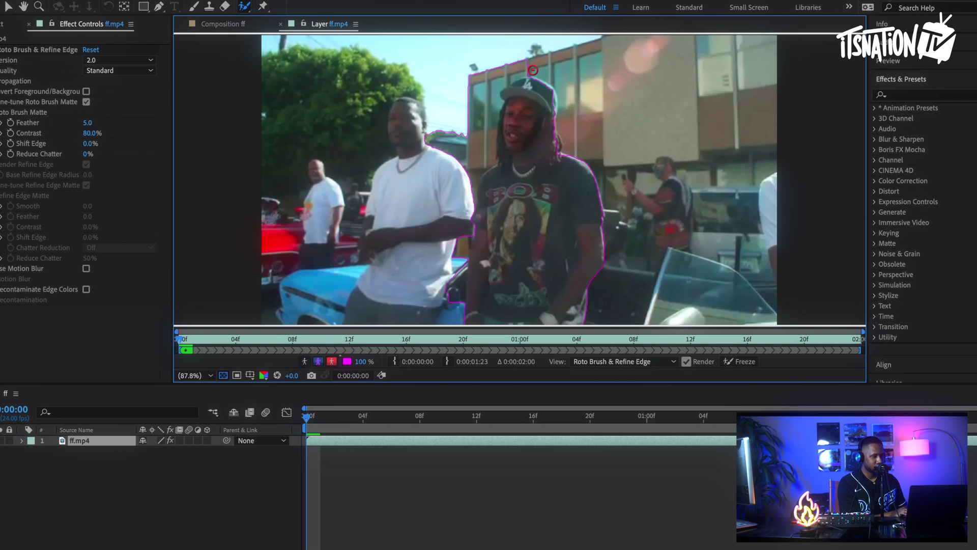
mouse_move(533, 70)
left_mouse_down()
mouse_move(490, 94)
mouse_move(490, 163)
mouse_move(470, 200)
mouse_move(457, 321)
left_mouse_up()
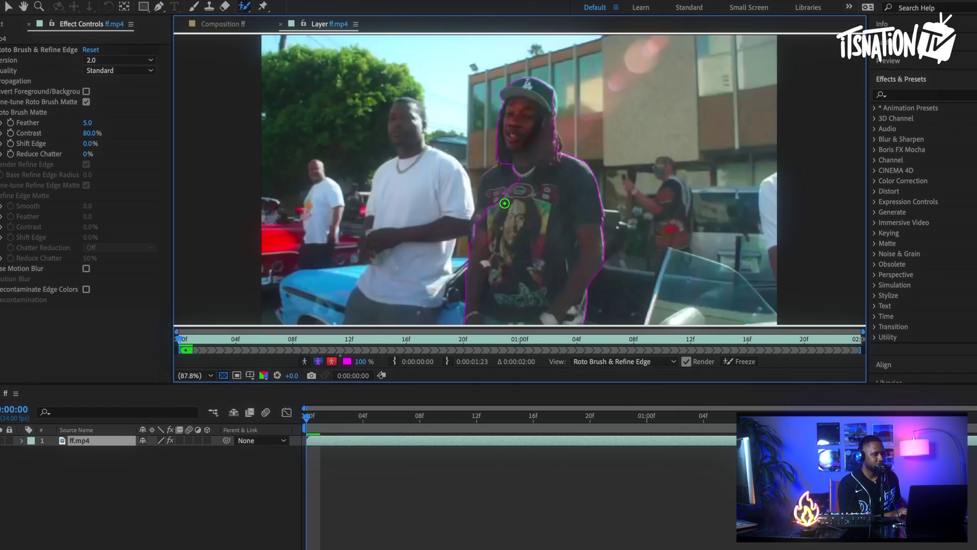
left_click_drag(515, 171, 490, 198)
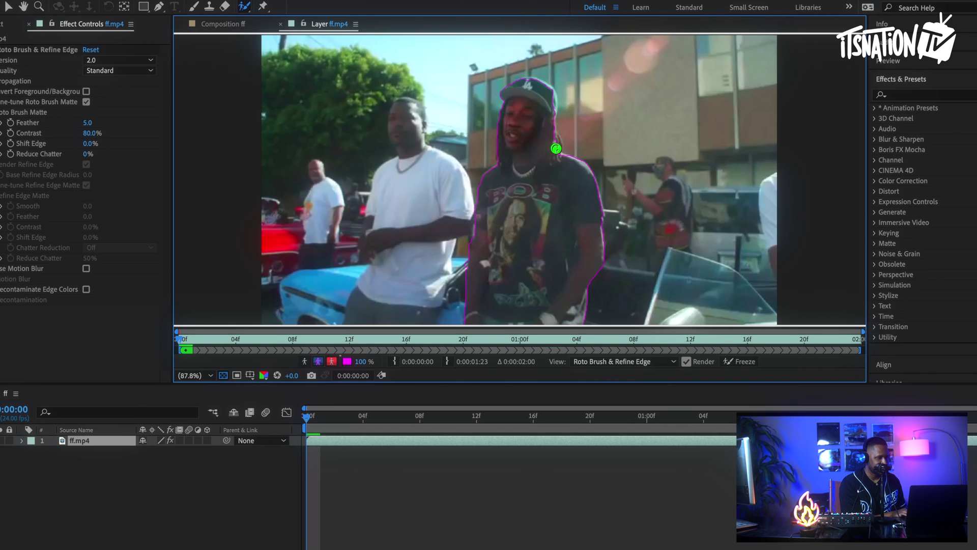
left_click_drag(555, 149, 552, 138)
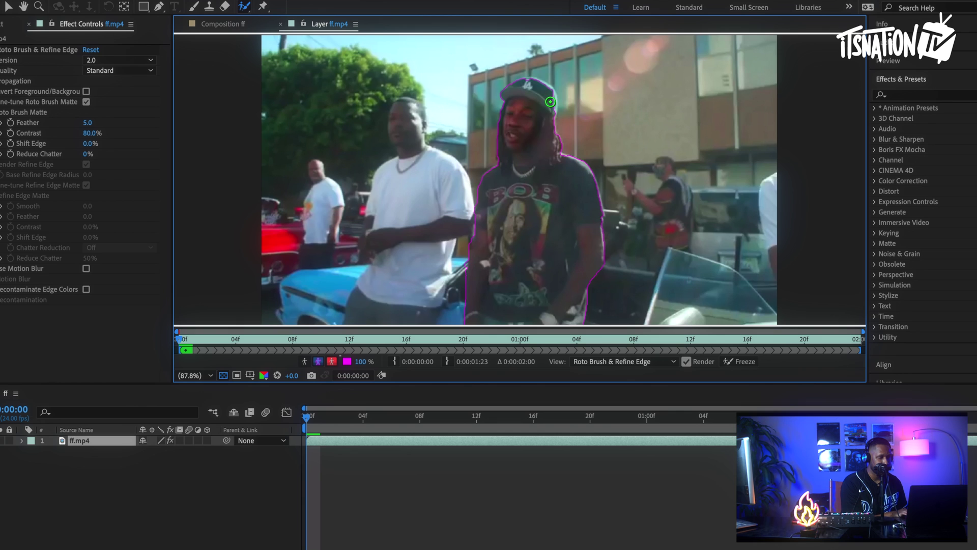
left_click_drag(550, 104, 540, 85)
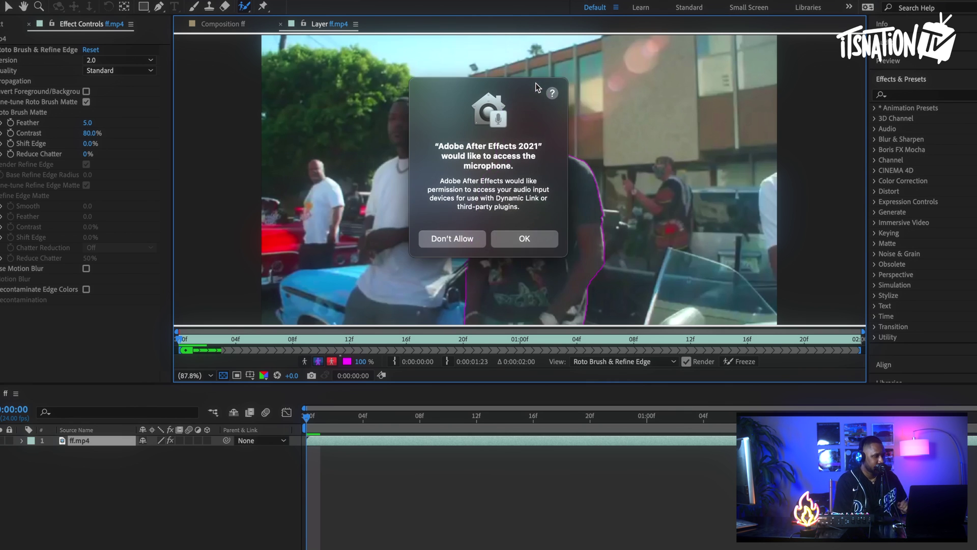
Step: Allow microphone access for After Effects and propagate the Roto Brush selection through the clip
left_click(508, 239)
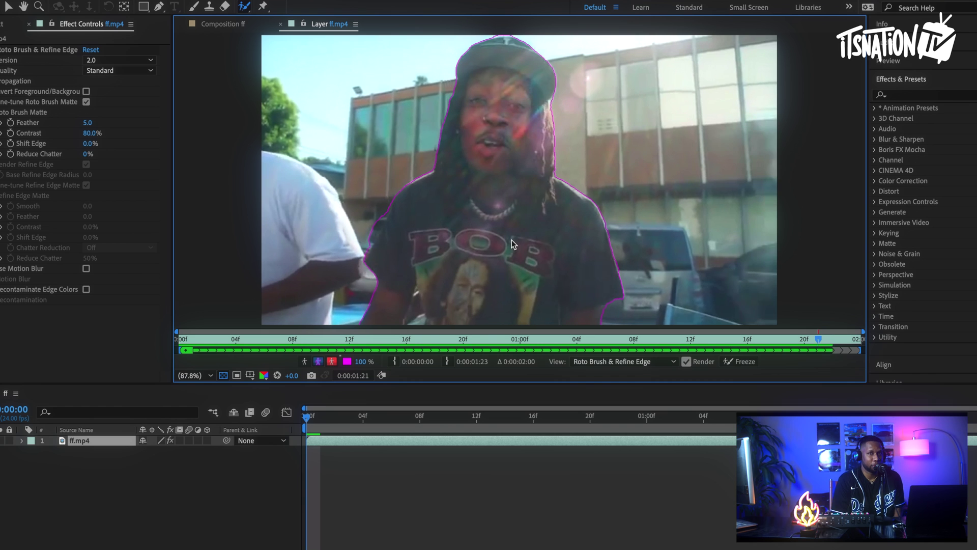
key("space")
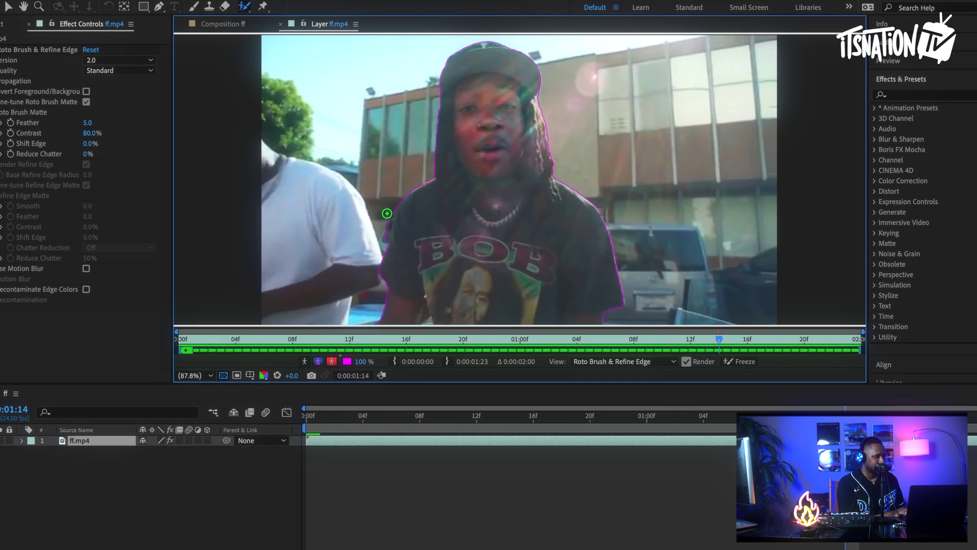
Step: Refine the roto edge along the man's shoulder and sleeve at 0:00:01:14, and advance one frame
left_click_drag(387, 213, 383, 246)
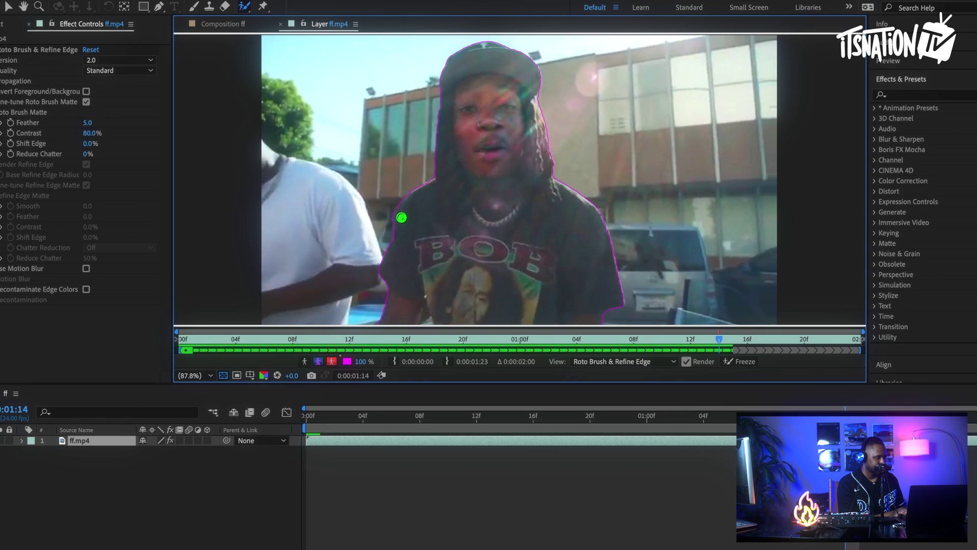
left_click_drag(401, 214, 399, 250)
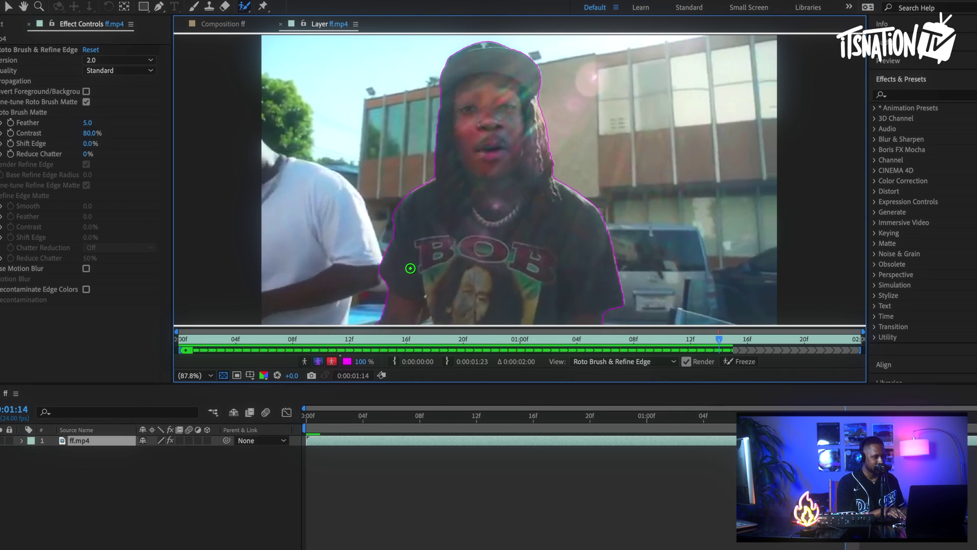
key("Page_Down")
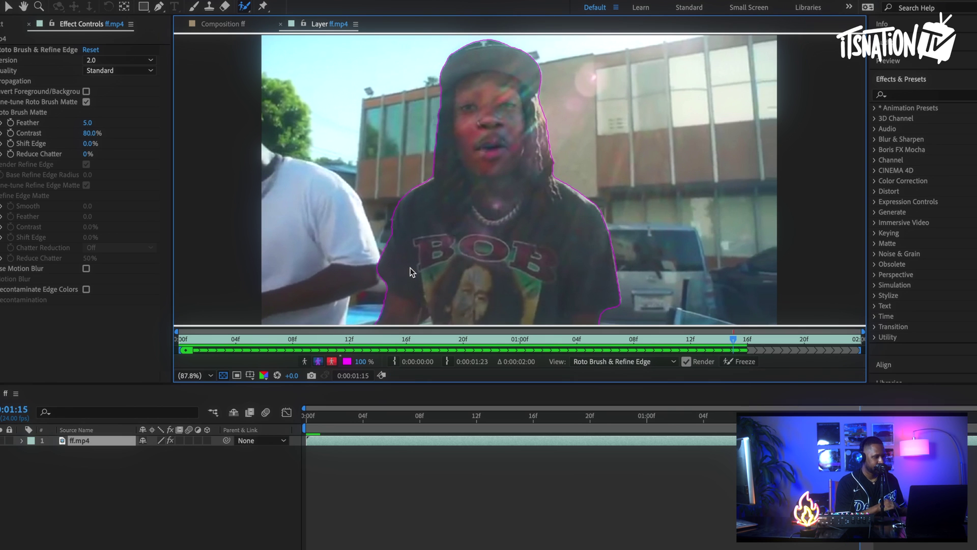
Step: Advance frame by frame to 0:00:01:20, propagating the Roto Brush selection and checking its edge
key("Page_Down")
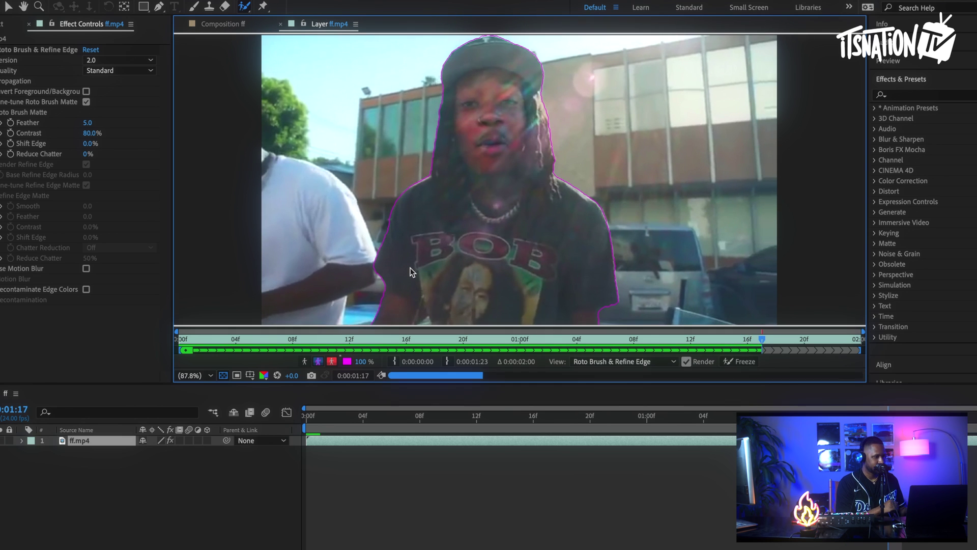
key("Page_Down")
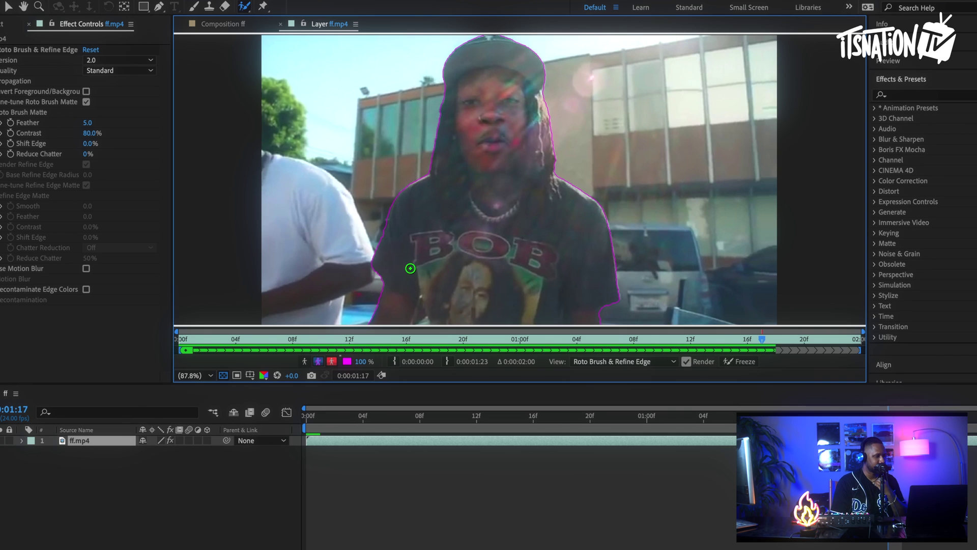
key("Page_Down")
key("Page_Down")
key("Page_Down")
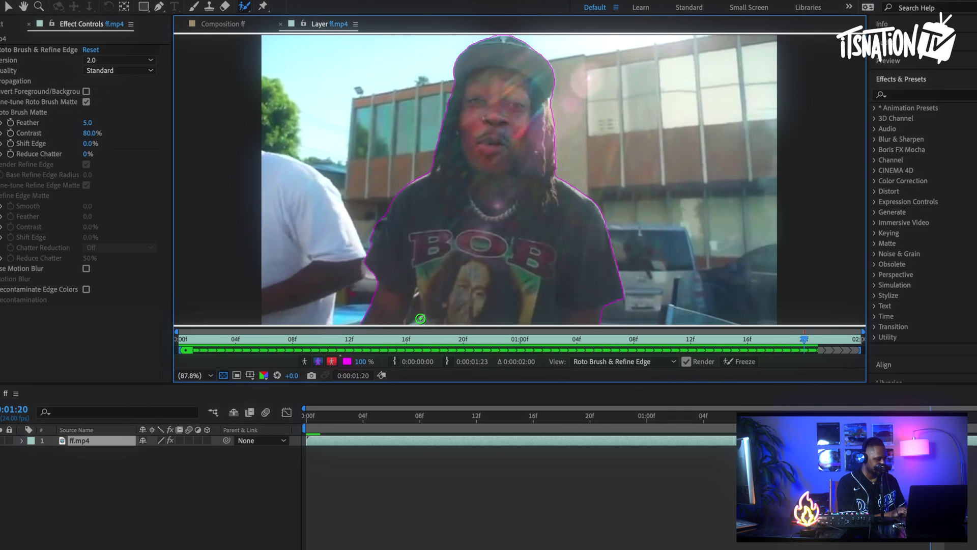
right_click(421, 318)
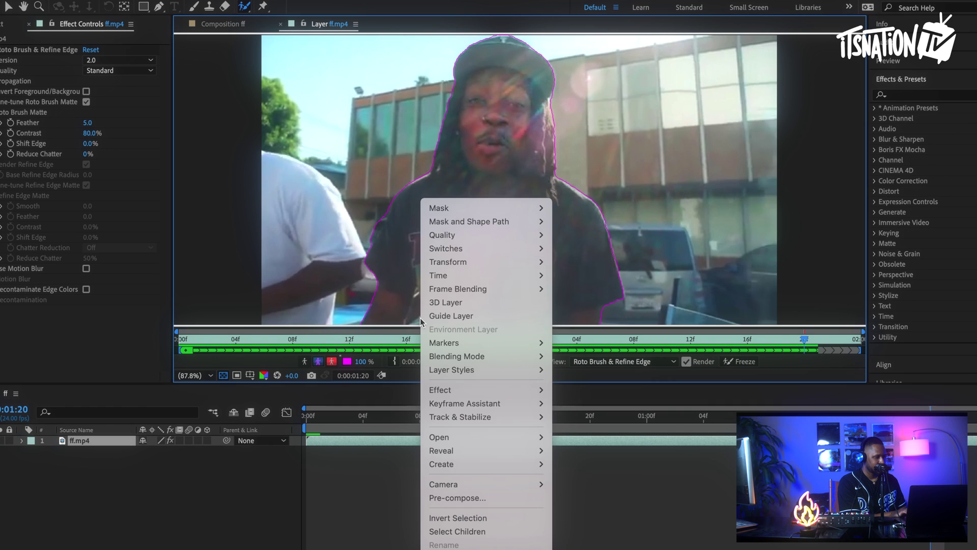
key("Escape")
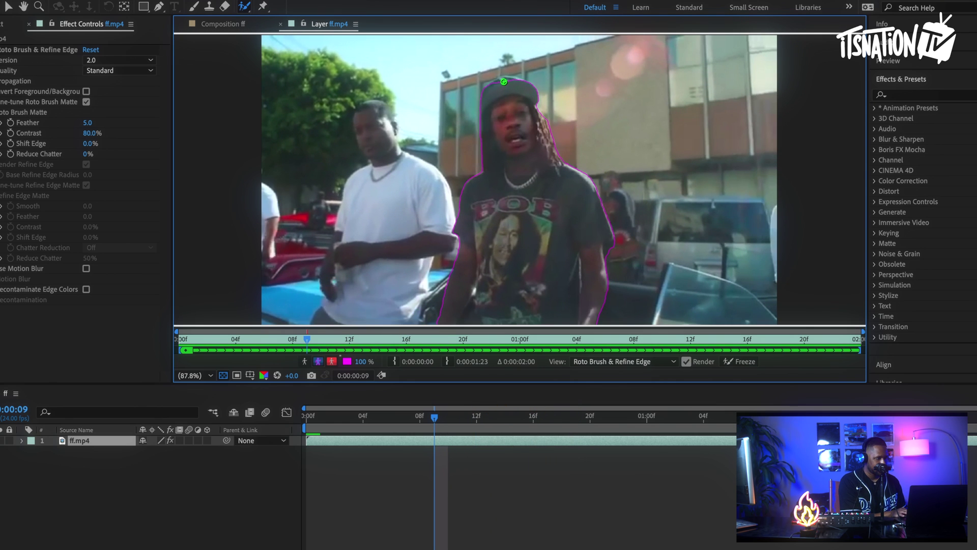
Step: Paint foreground strokes over the man's cap and hair at 0:00:00:09, and set the Roto Brush quality to Best
left_click_drag(505, 80, 535, 117)
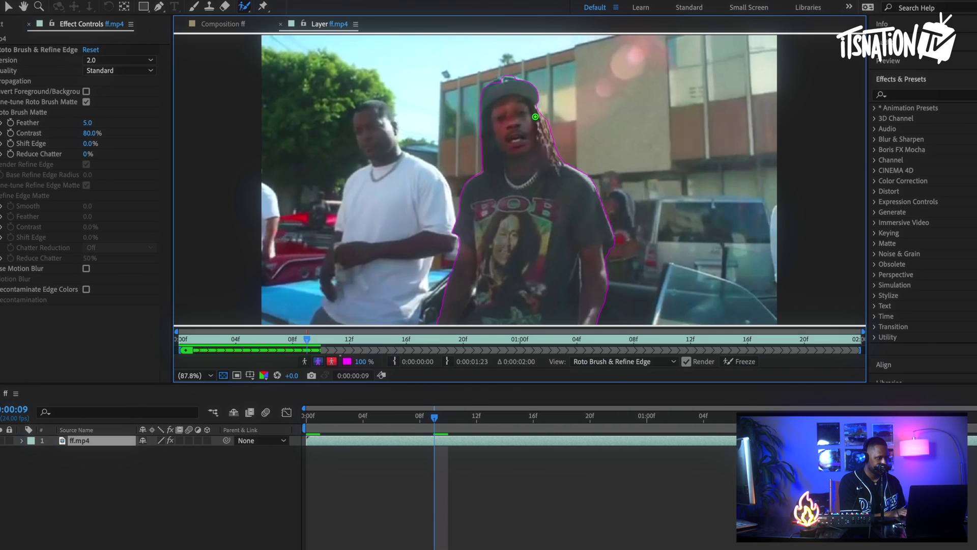
left_click_drag(495, 82, 529, 103)
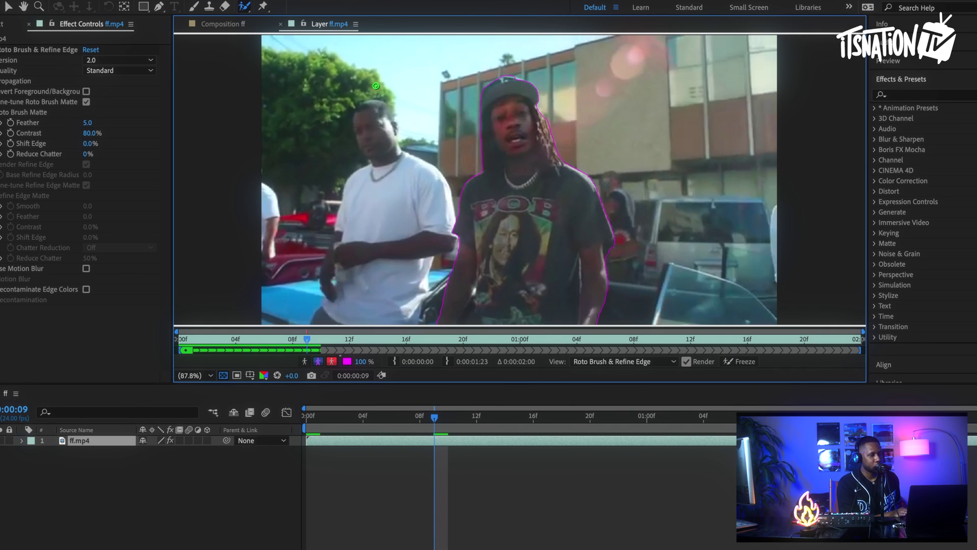
left_click(105, 72)
left_click(131, 95)
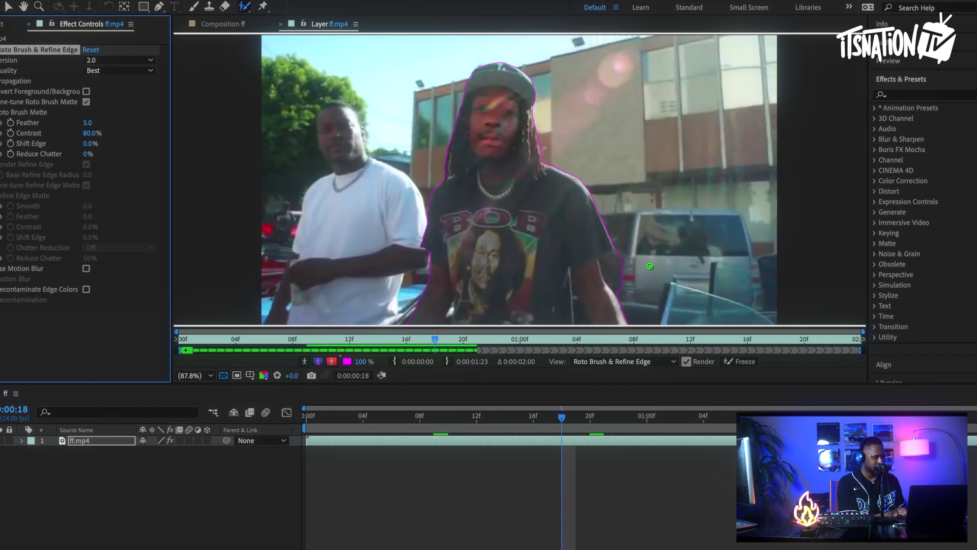
Step: Subtract the background outside the man's elbow and between his forearm and torso at 0:00:00:18
mouse_move(627, 251)
left_mouse_down()
mouse_move(611, 256)
mouse_move(613, 278)
left_mouse_up()
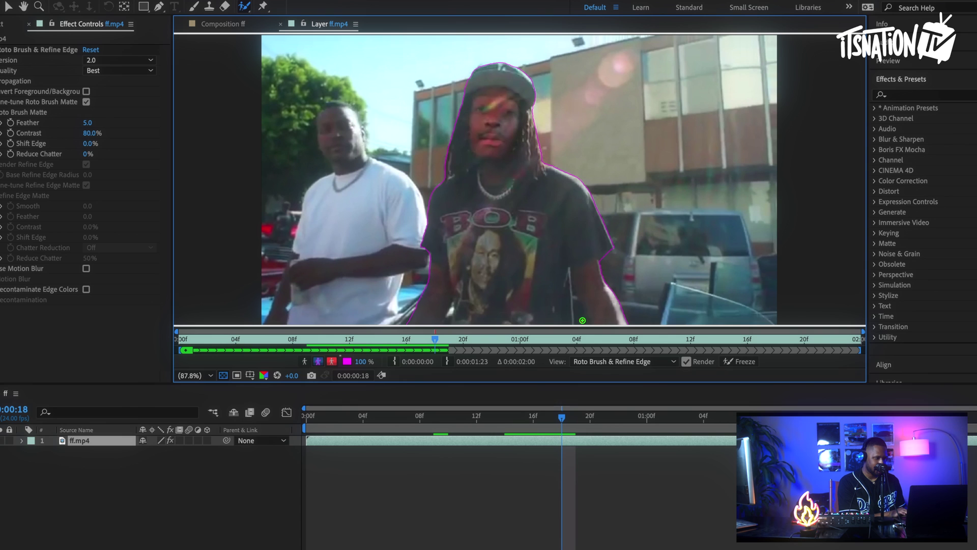
mouse_move(583, 320)
left_mouse_down()
mouse_move(576, 304)
mouse_move(596, 293)
mouse_move(612, 314)
left_mouse_up()
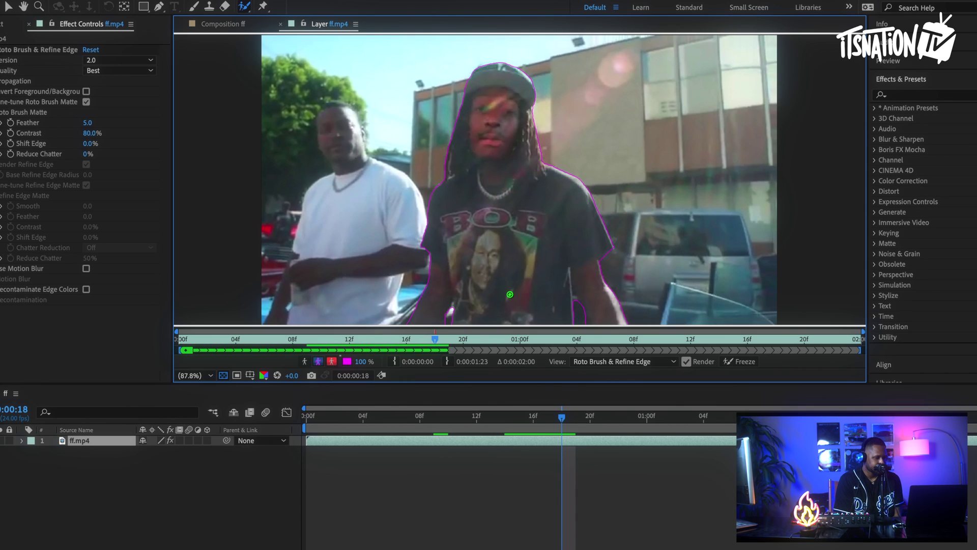
Step: Propagate the corrected roto selection from 0:00:00:18 through the rest of the clip, and freeze it
key("Page_Down")
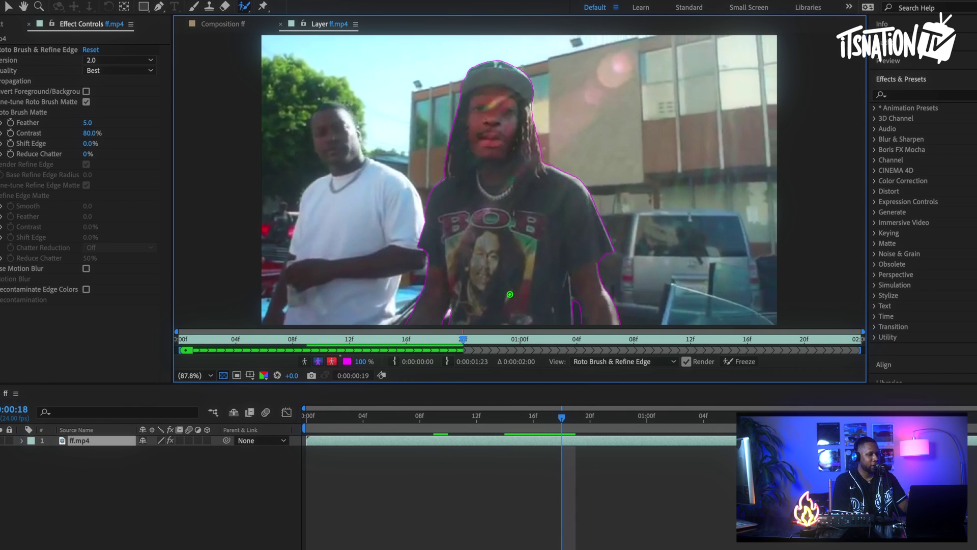
key("Page_Down")
key("Page_Down")
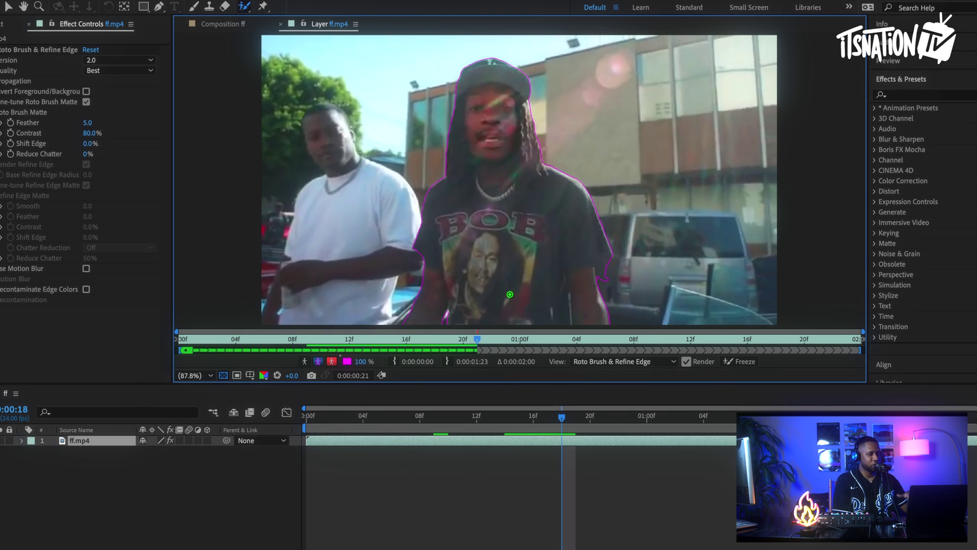
key("Page_Down")
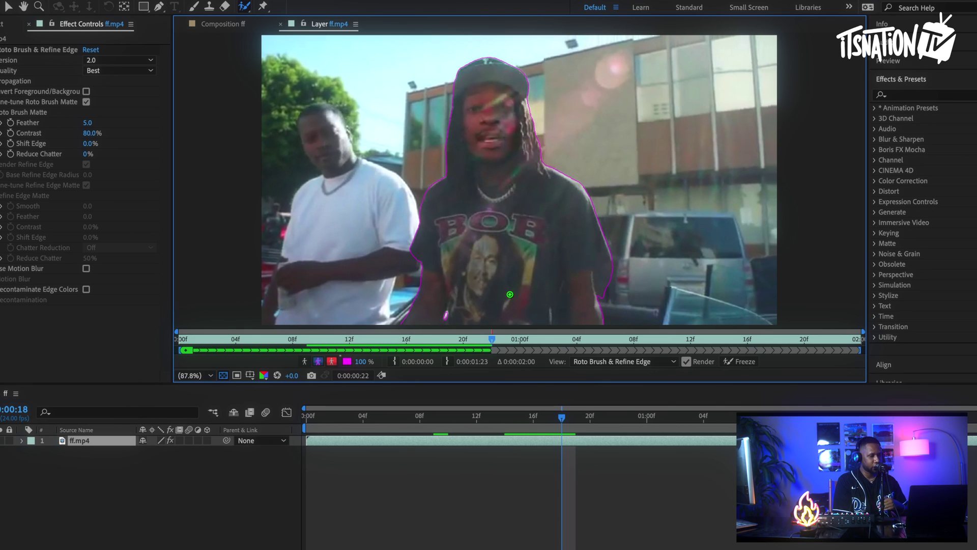
key("Page_Down")
key("Page_Down")
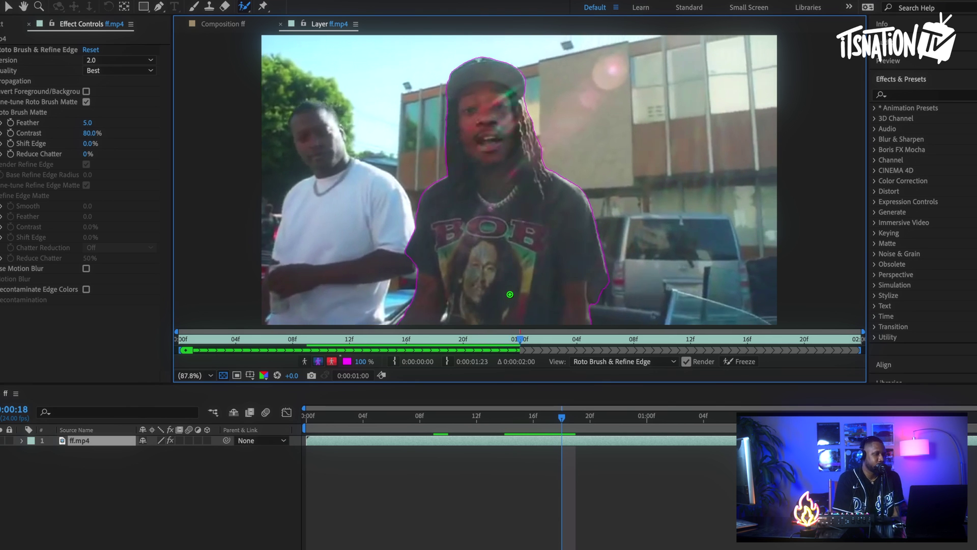
key("Page_Down")
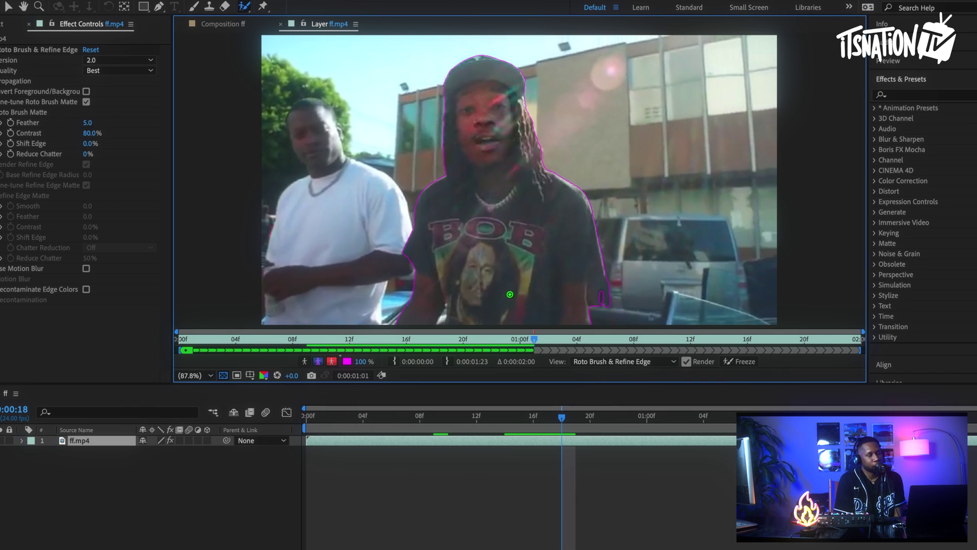
key("Page_Down")
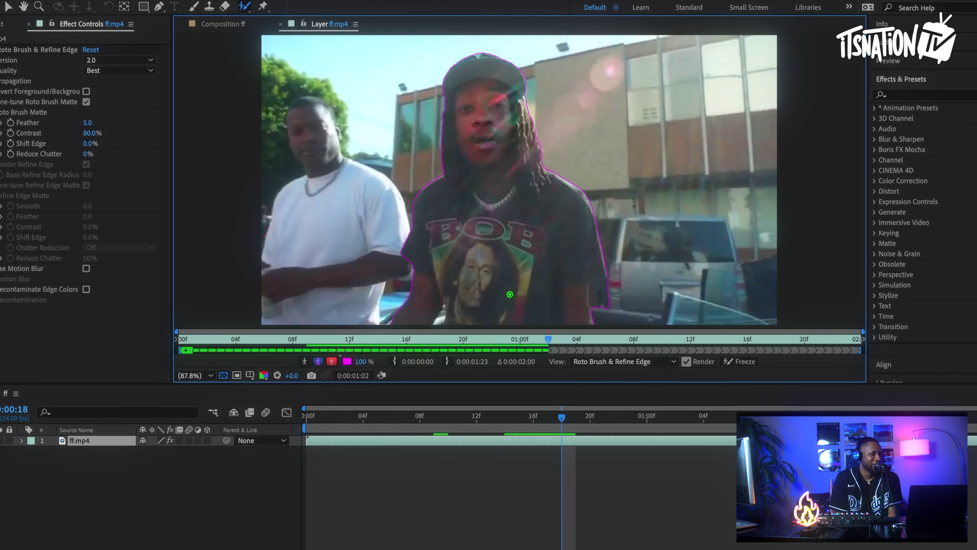
key("Page_Down")
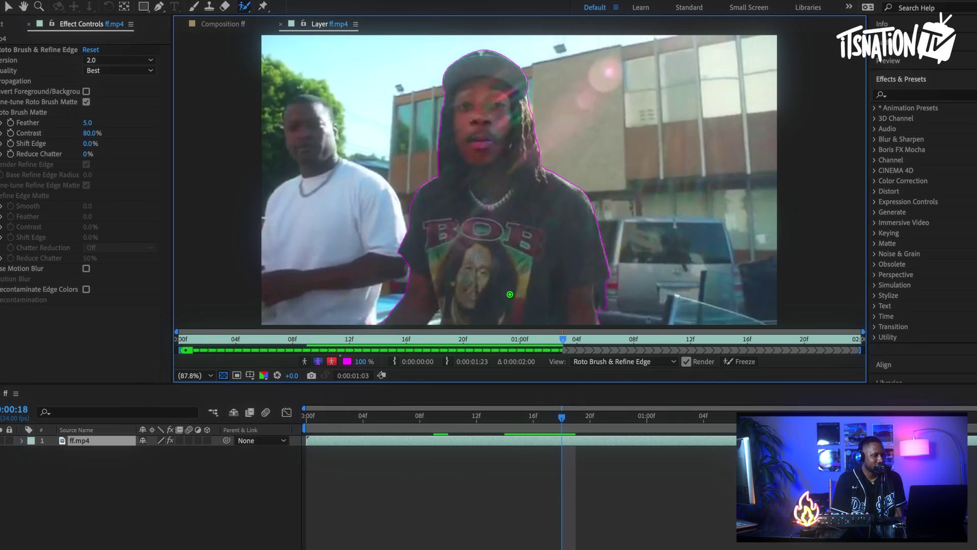
key("Page_Down")
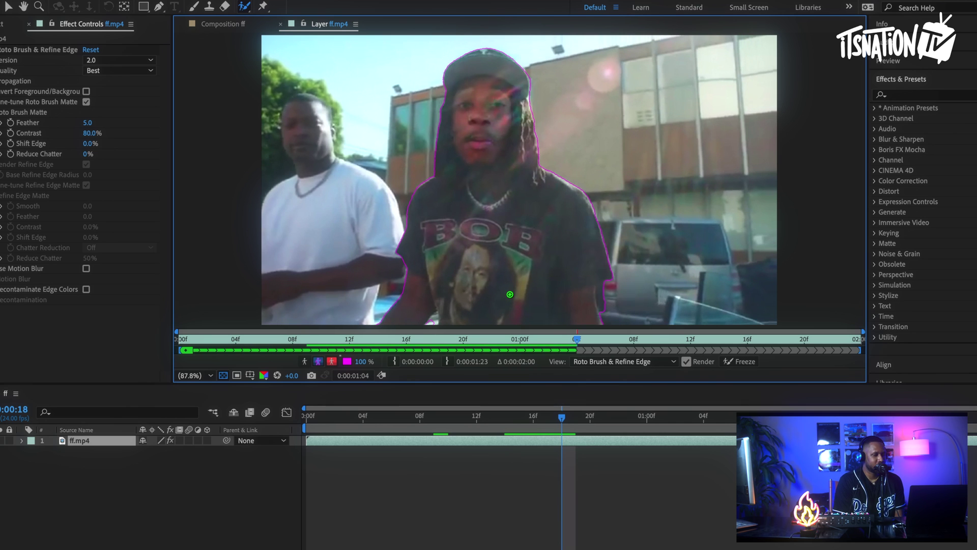
key("Page_Down")
key("Page_Down")
key("Page_Down")
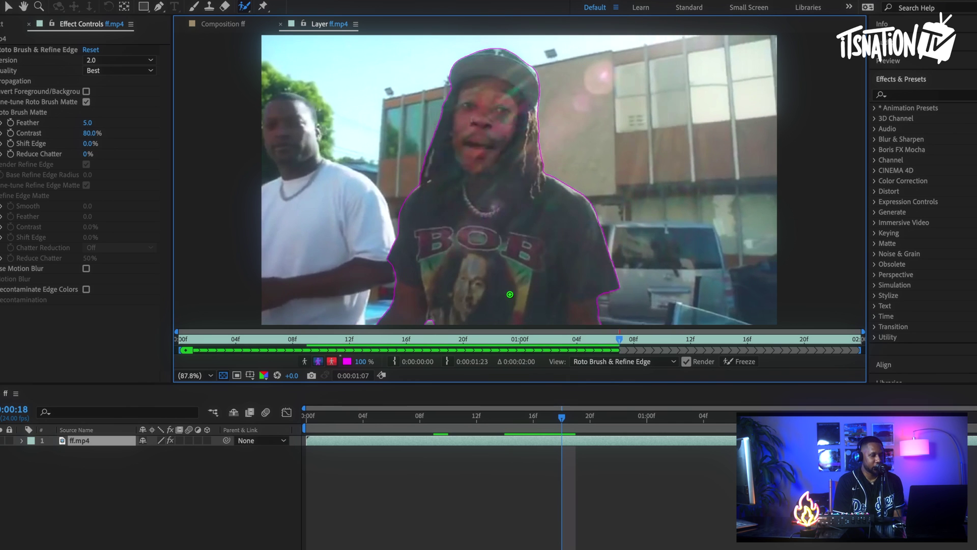
key("Page_Down")
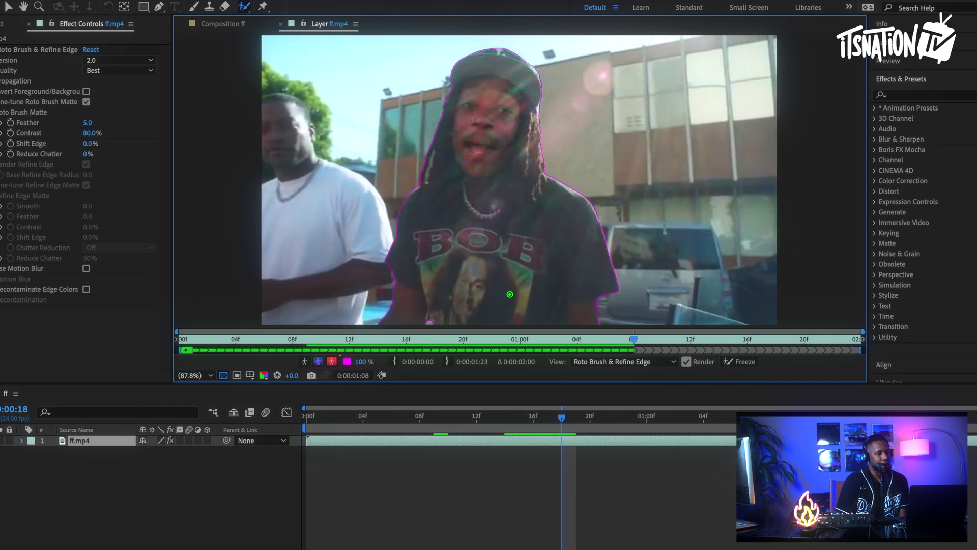
key("Page_Down")
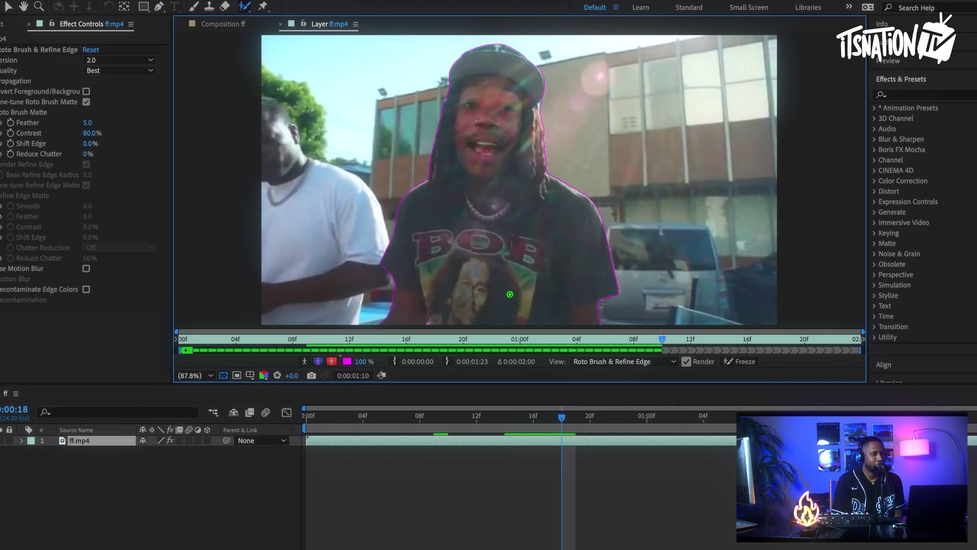
key("space")
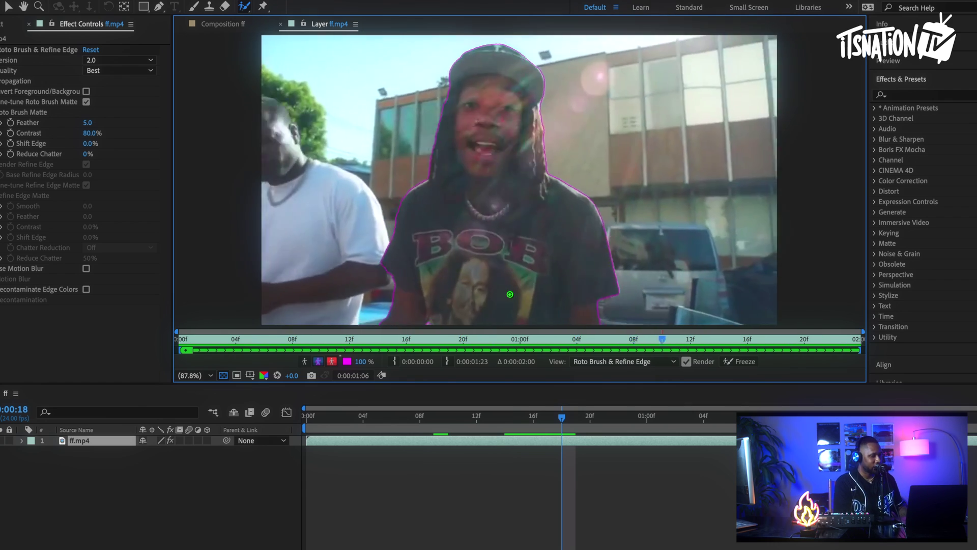
left_click(740, 365)
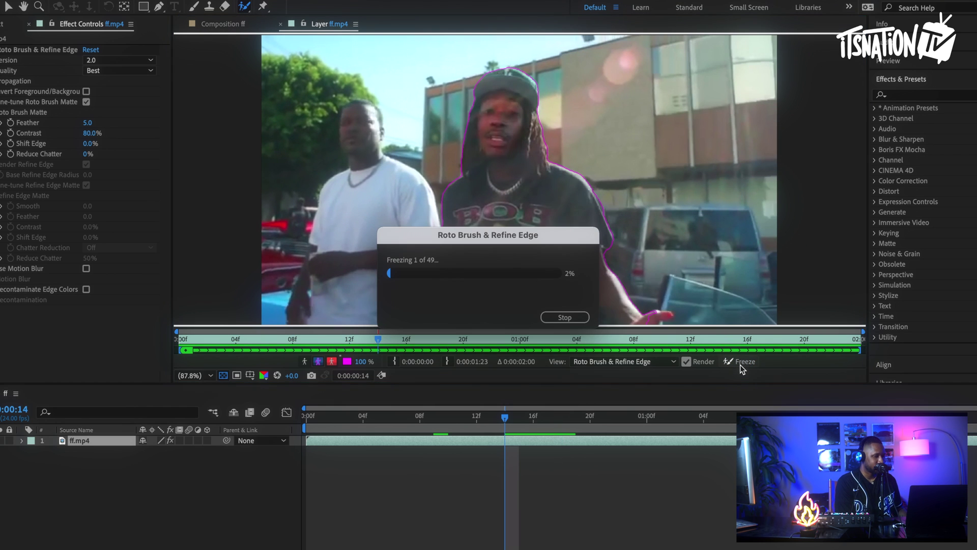
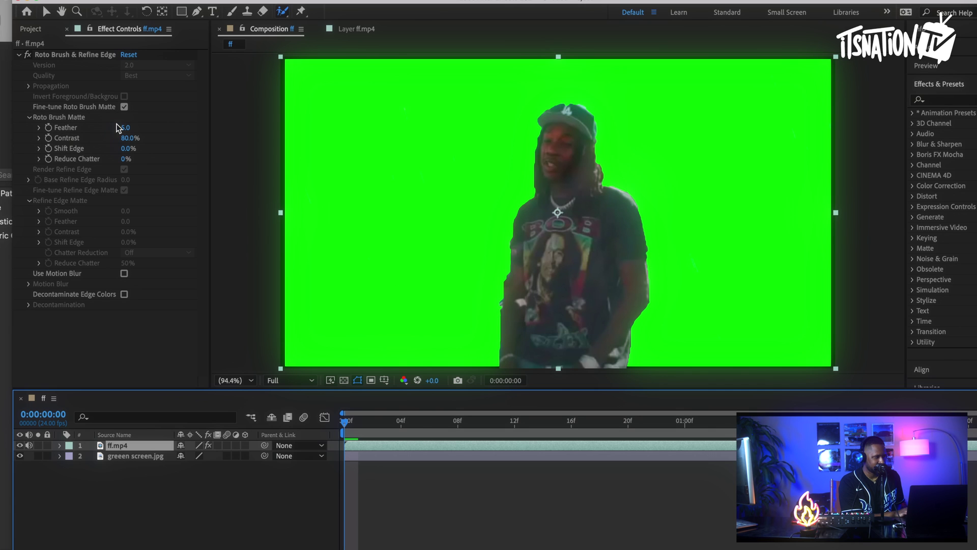
Step: Set the Roto Brush matte to Feather 12.6, Contrast 81.6%, Shift Edge 23% and Reduce Chatter 17%, and preview the cutout over the green screen
left_click_drag(125, 128, 156, 128)
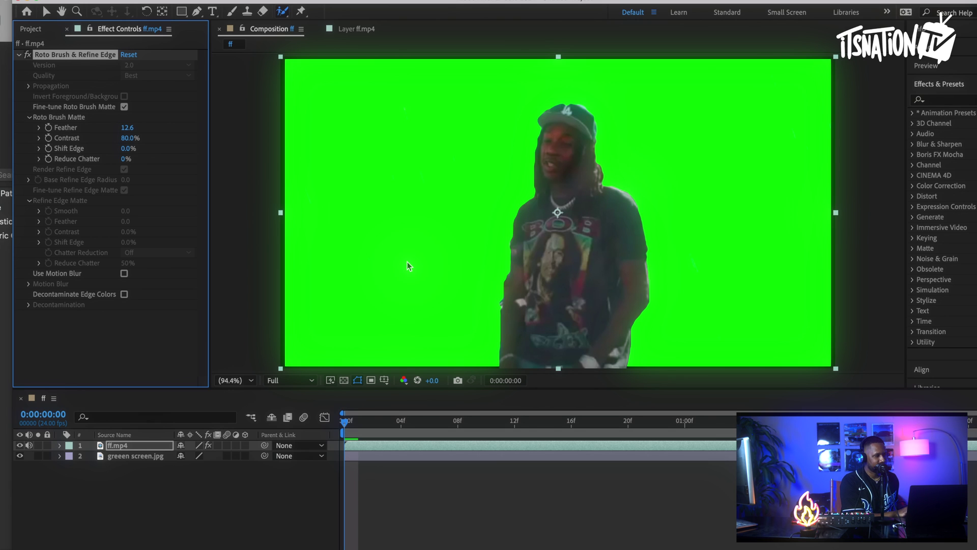
mouse_move(135, 138)
left_mouse_down()
mouse_move(127, 153)
mouse_move(138, 152)
mouse_move(137, 162)
left_mouse_up()
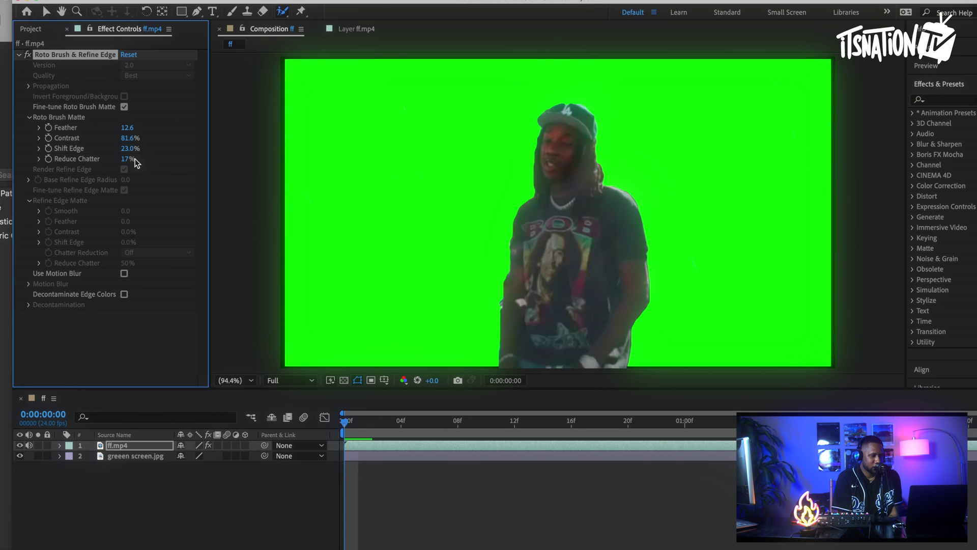
key("space")
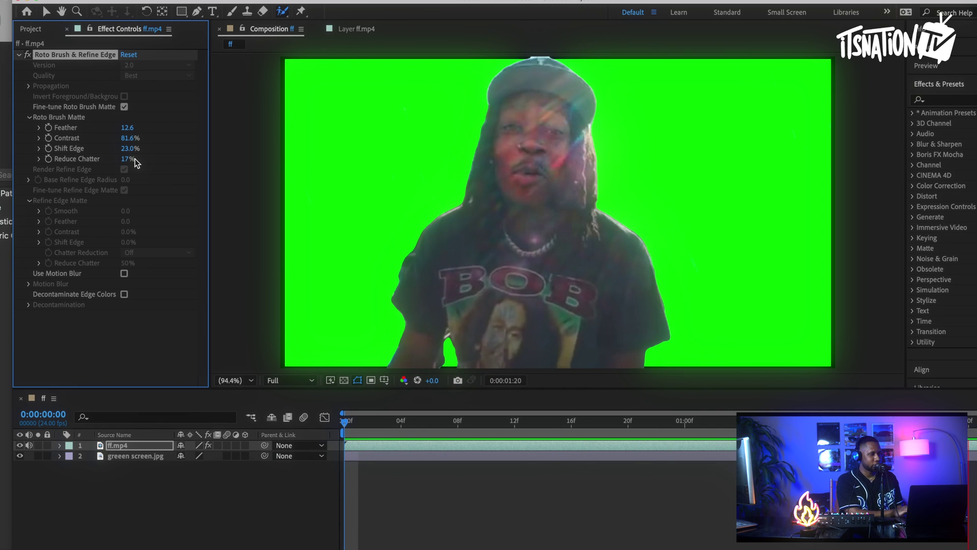
key("space")
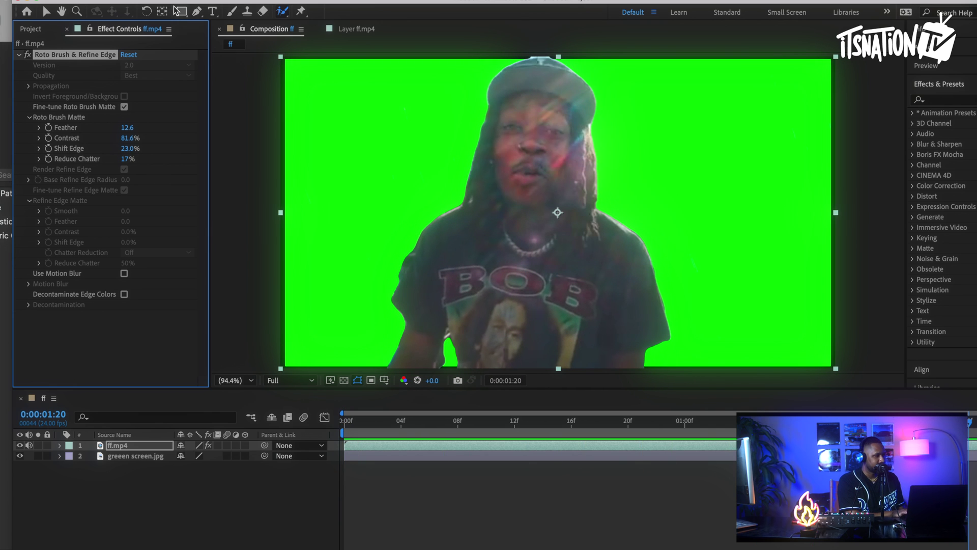
Step: Add the ff composition to the render queue and check the output location for ff.mov without changing it
left_click(152, 1)
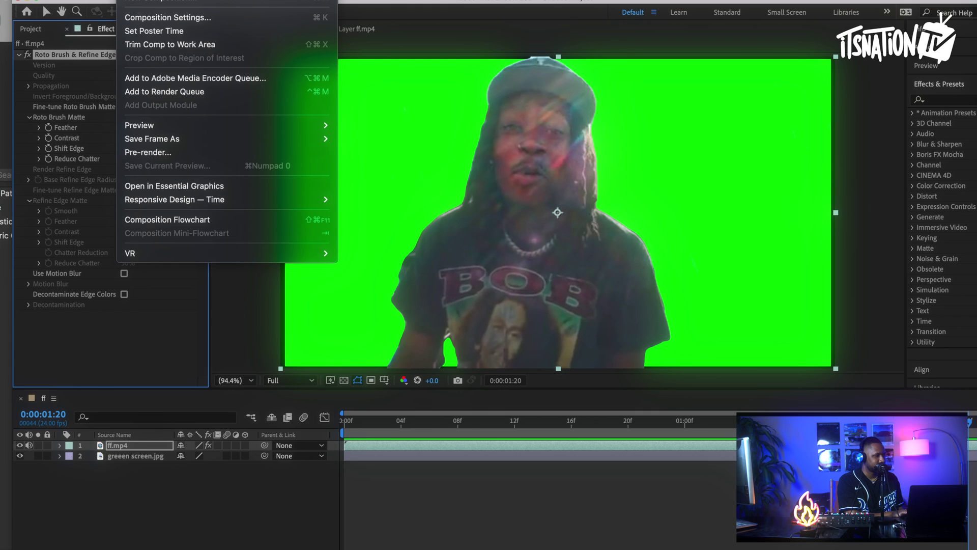
left_click(181, 92)
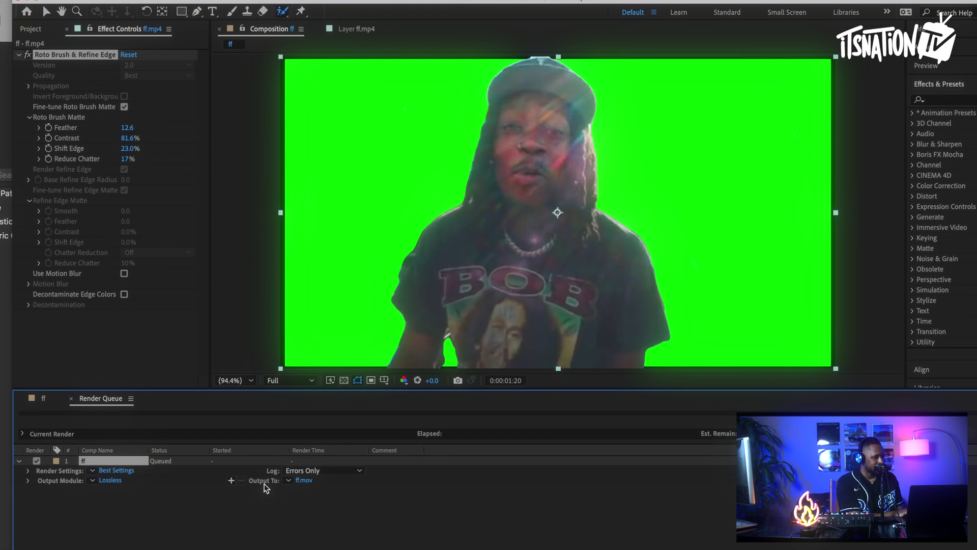
left_click(304, 481)
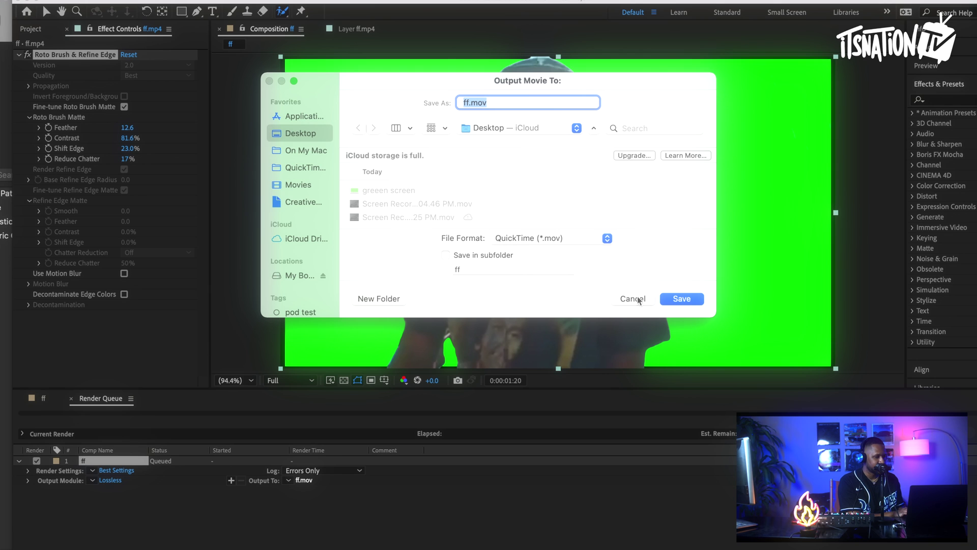
left_click(638, 300)
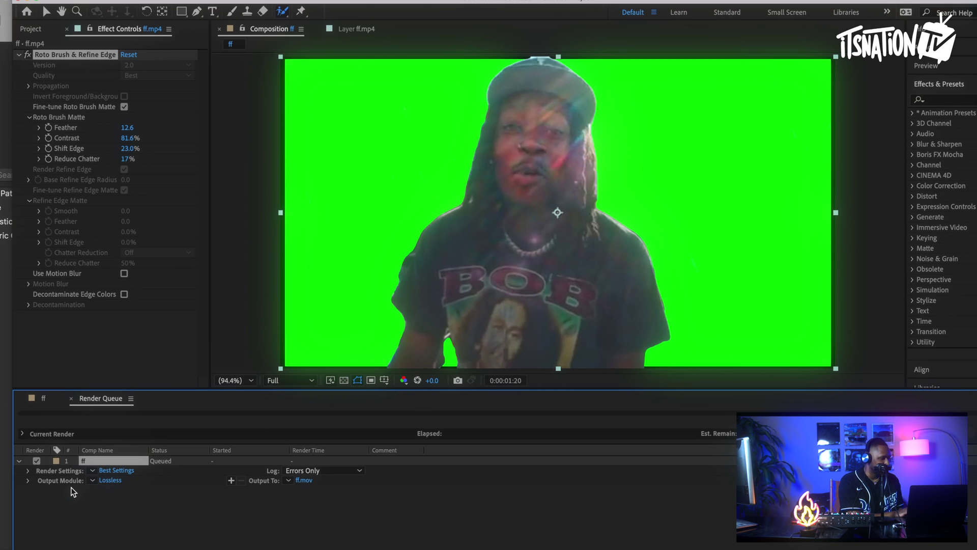
Step: Set the output module's QuickTime video codec to Apple ProRes 422 HQ and render the ff composition
left_click(110, 481)
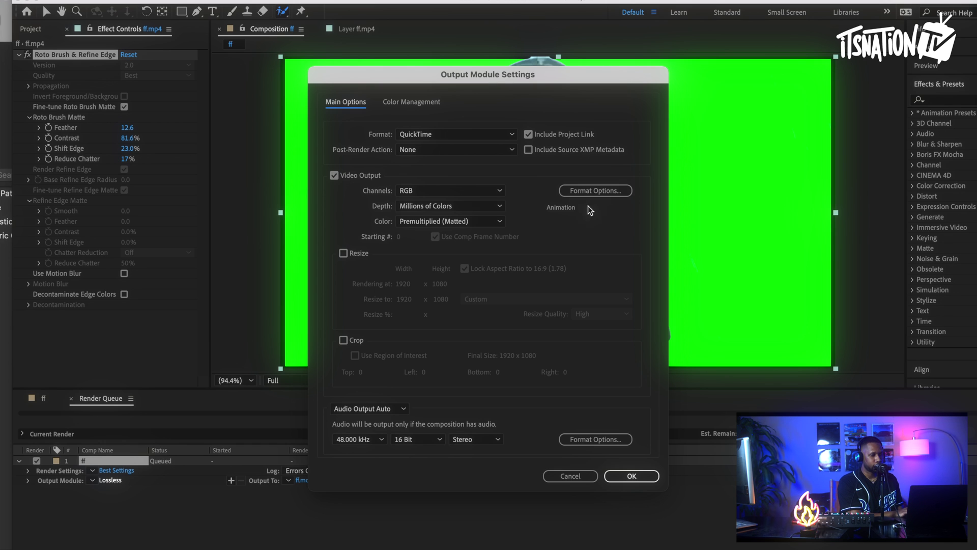
left_click(598, 192)
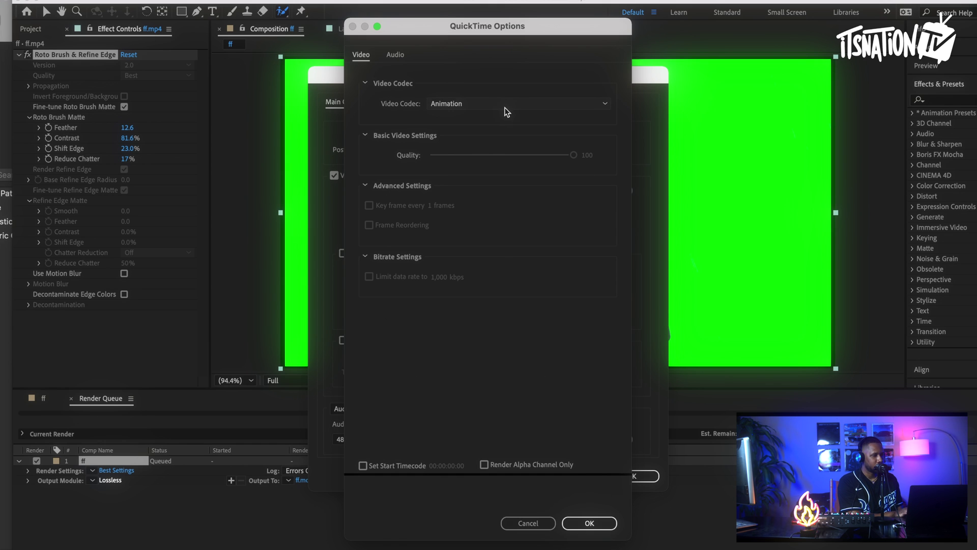
left_click(477, 104)
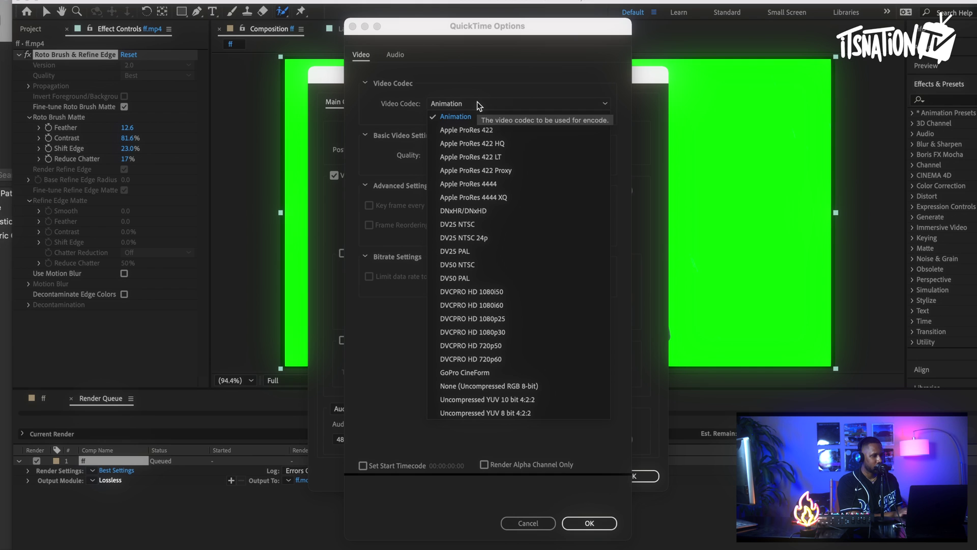
left_click(485, 144)
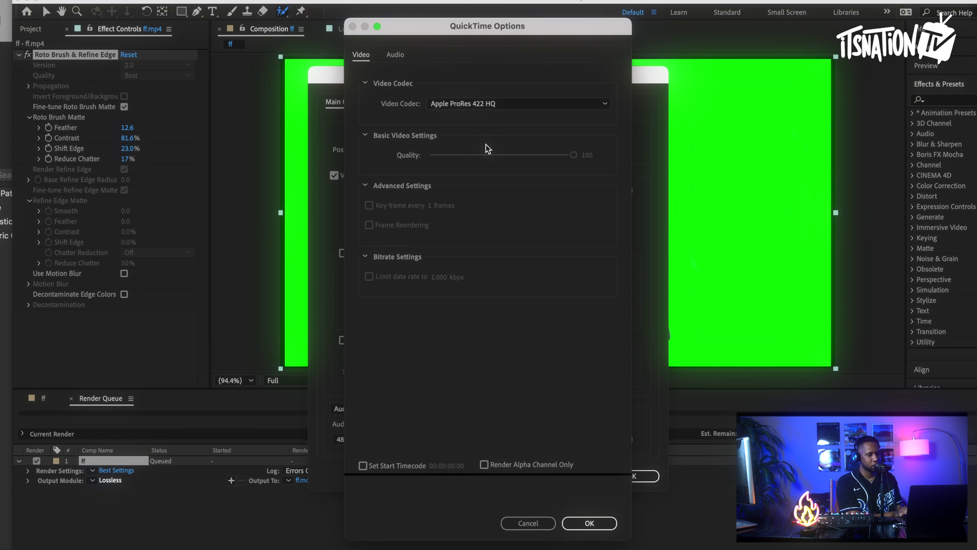
left_click(591, 521)
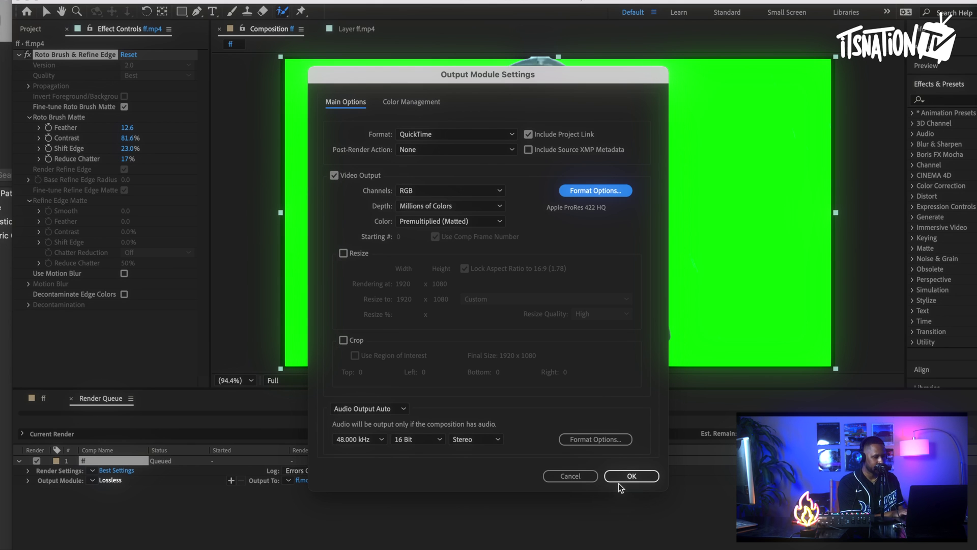
left_click(620, 478)
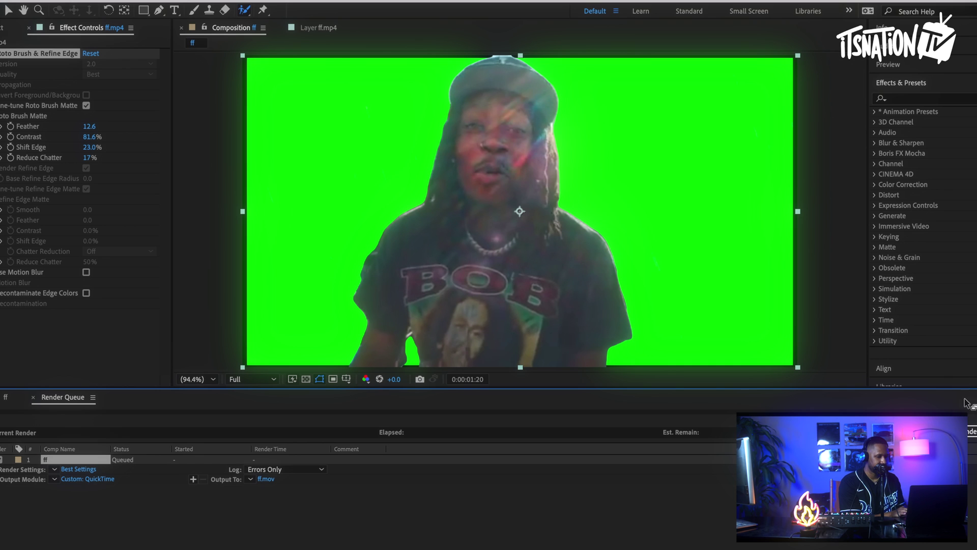
left_click(971, 433)
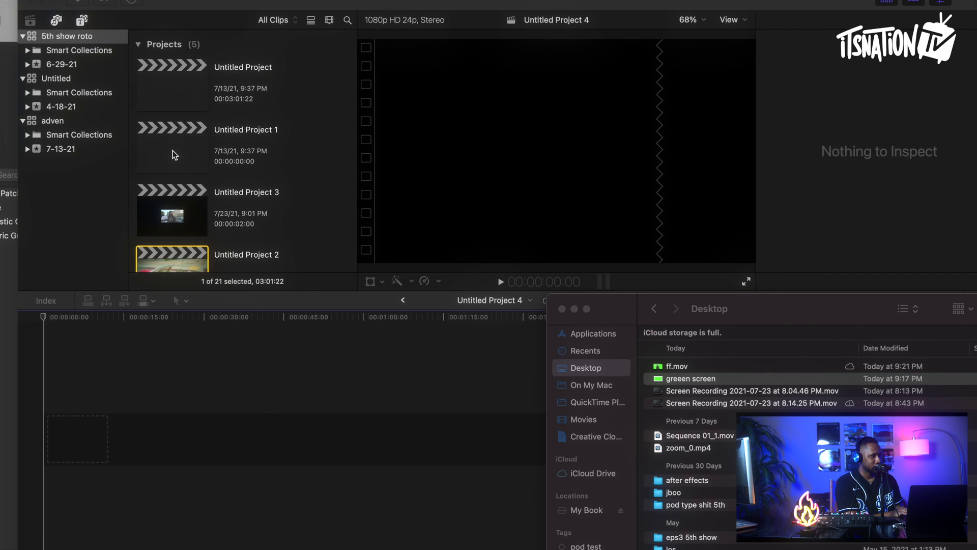
Step: Switch to Final Cut Pro and open Untitled Project 2, bringing the section around 32:09 into view
double_click(178, 252)
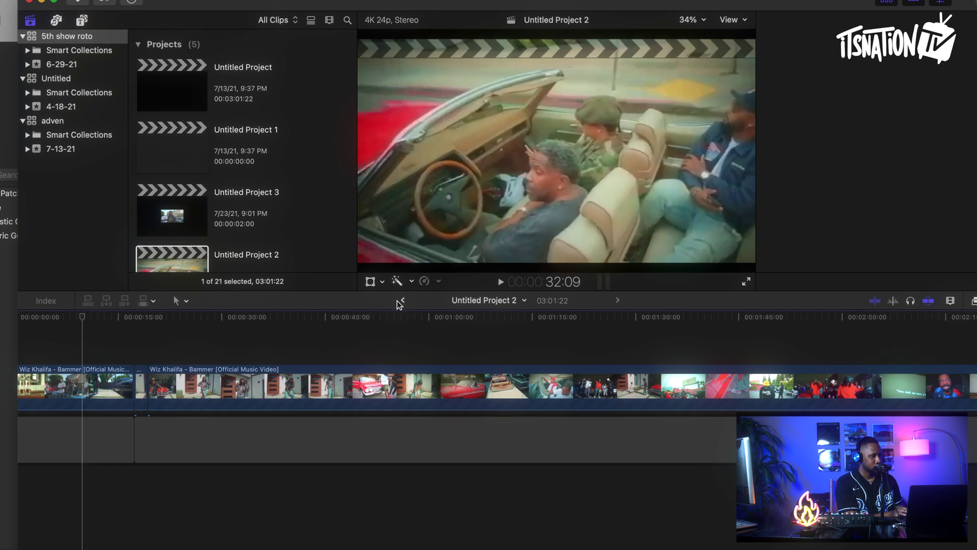
left_click(402, 301)
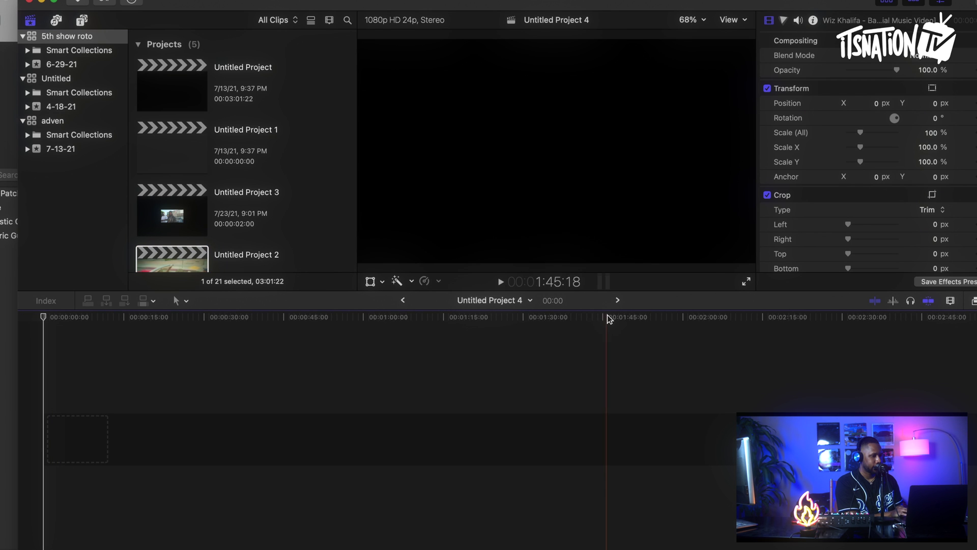
left_click(618, 300)
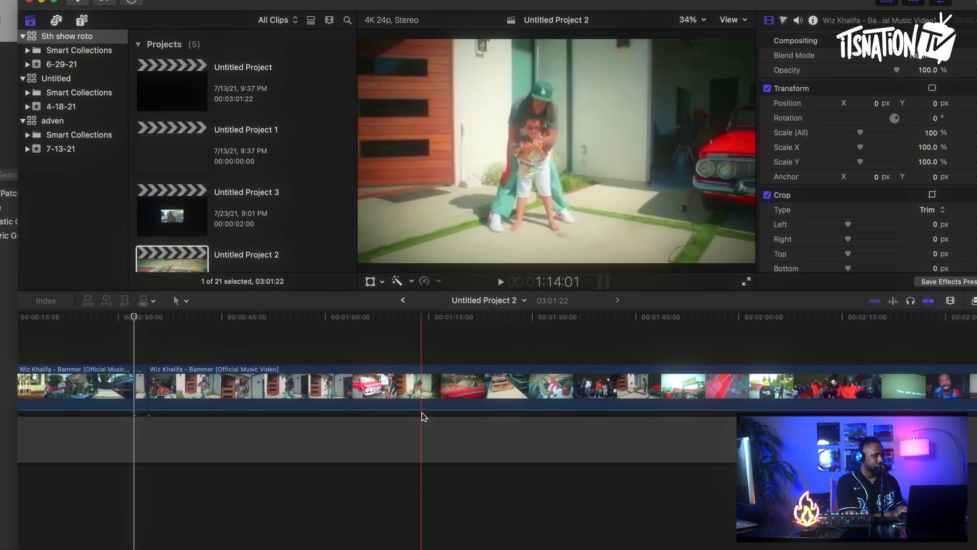
scroll(424, 416, "left", 3)
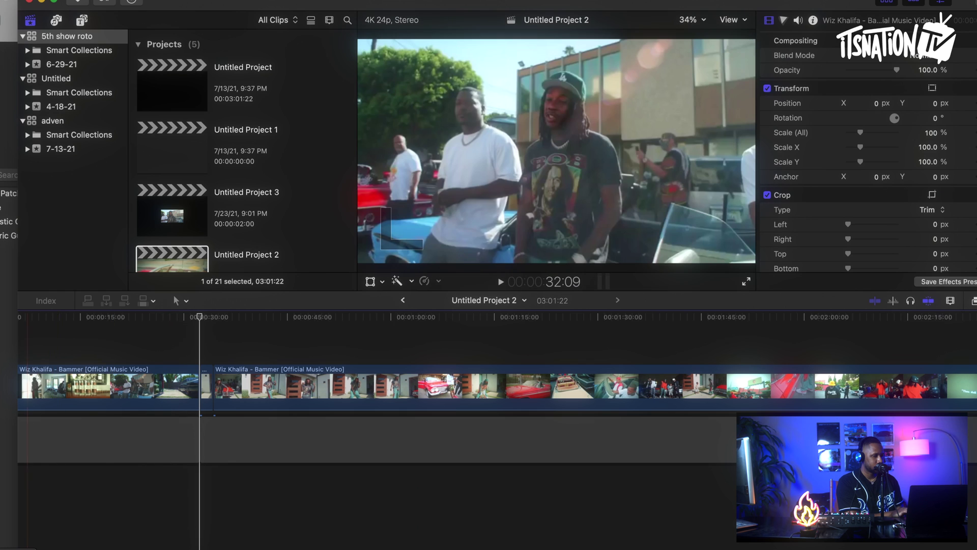
Step: Place the rendered ff.mov from the Desktop above the music video as a connected clip starting at 32:09
key("super+Tab")
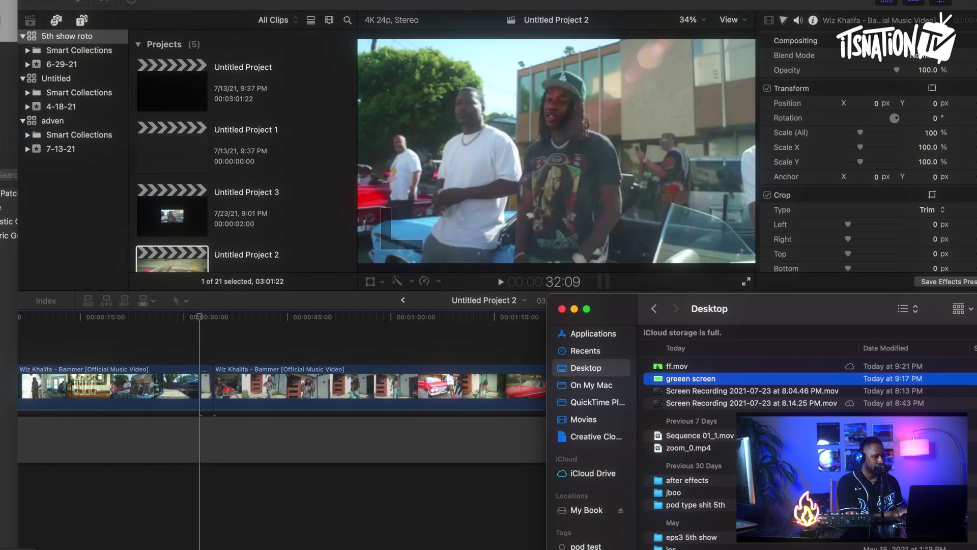
left_click(681, 367)
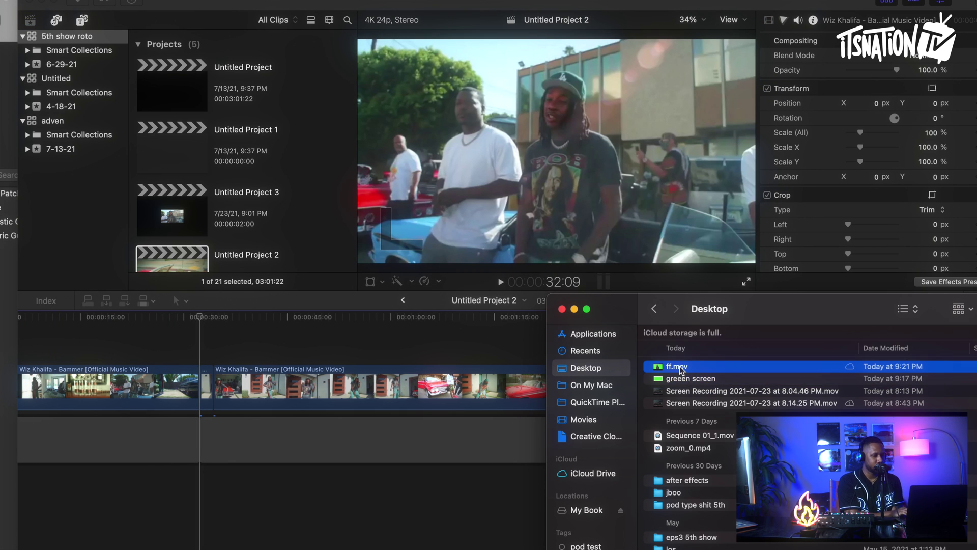
left_click_drag(680, 367, 236, 349)
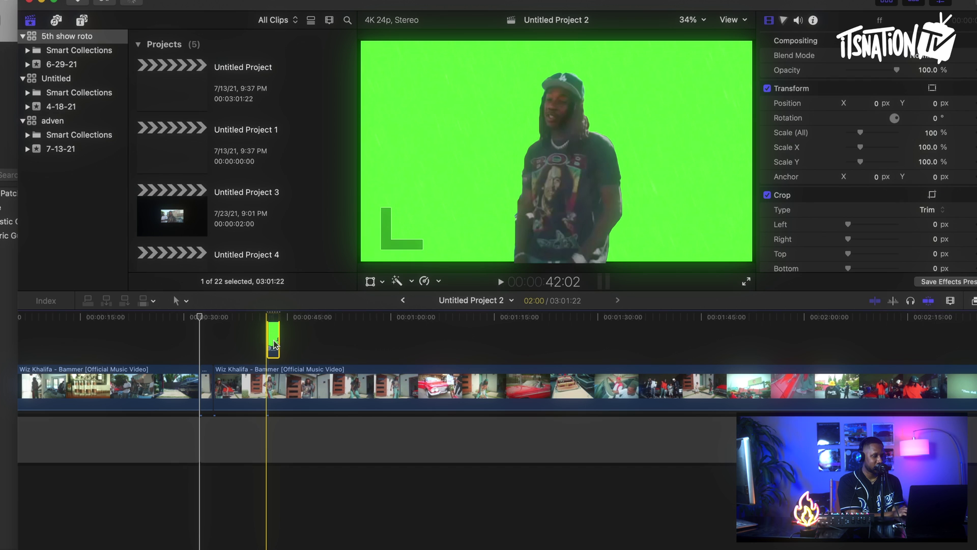
left_click_drag(273, 345, 205, 348)
scroll(208, 331, "up", 2)
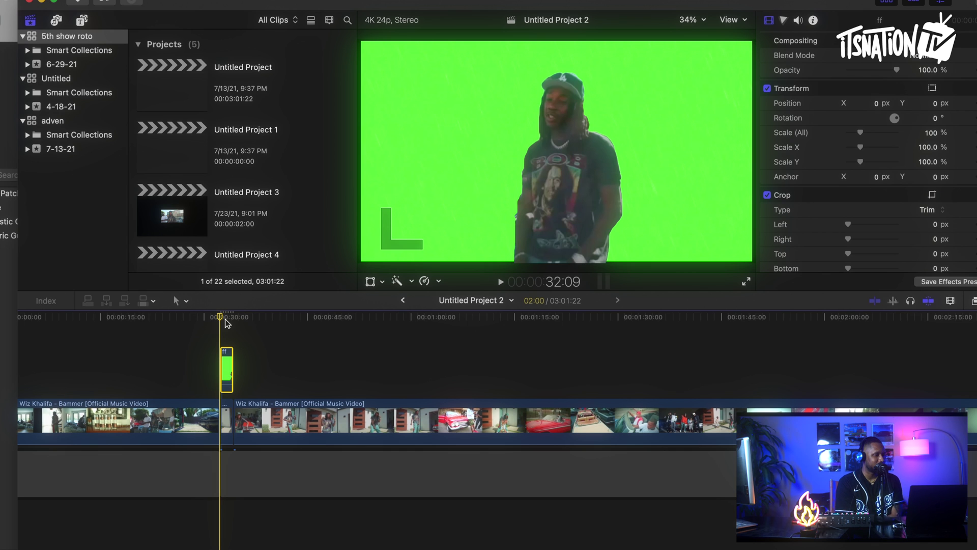
Step: Find the Keyer effect by searching for keyer and apply it to the ff clip
left_click(974, 301)
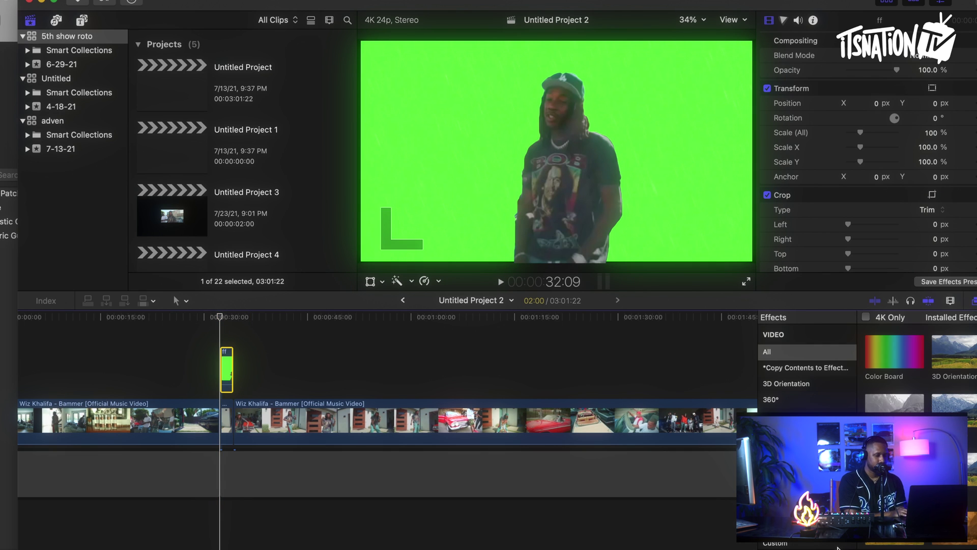
type("keyer")
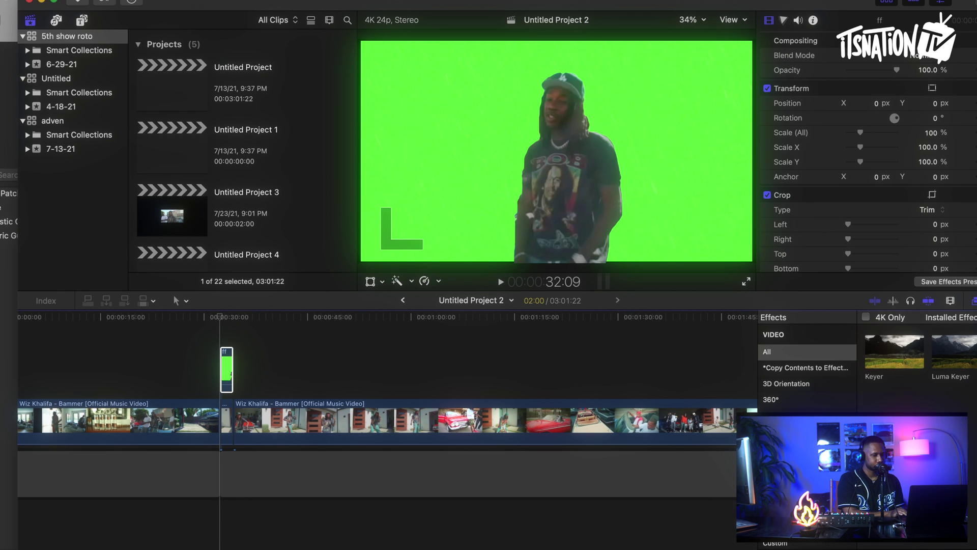
left_click_drag(922, 351, 227, 370)
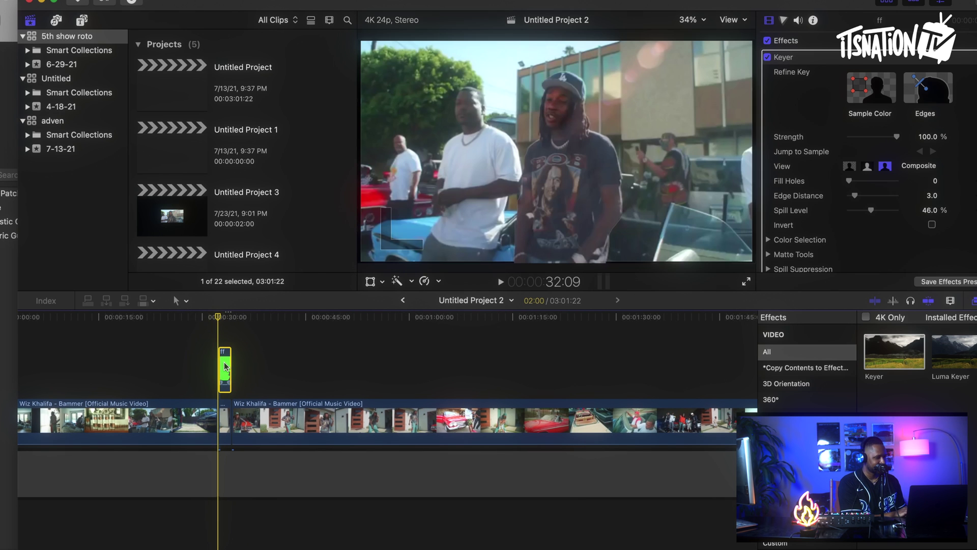
Step: Stack a second copy of the keyed ff clip at 32:09 and activate the Transform controls in the viewer
key("super+v")
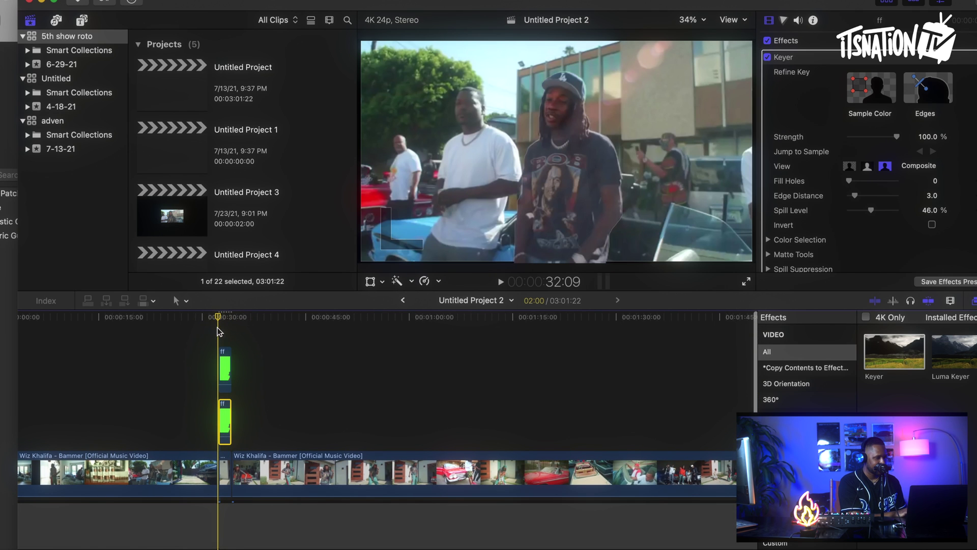
left_click(224, 332)
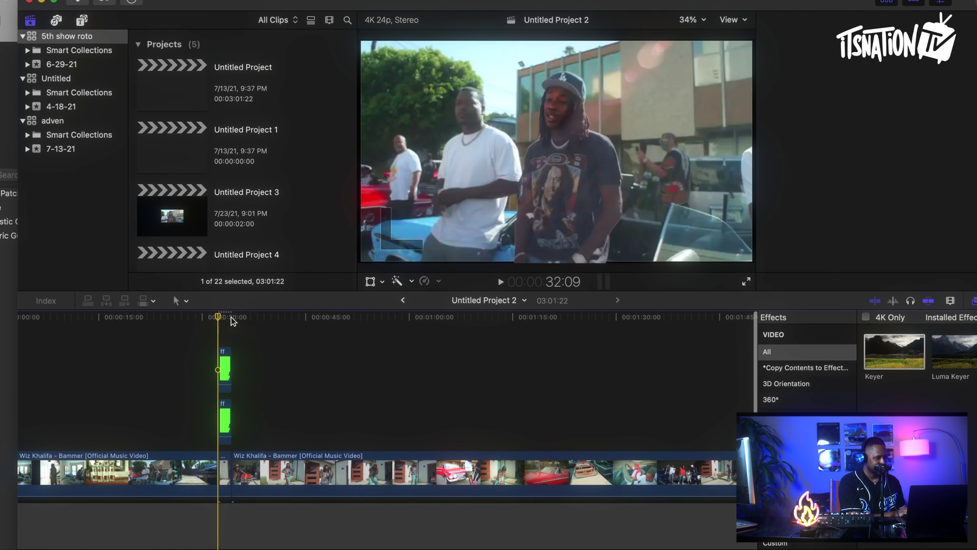
left_click(438, 282)
left_click(380, 284)
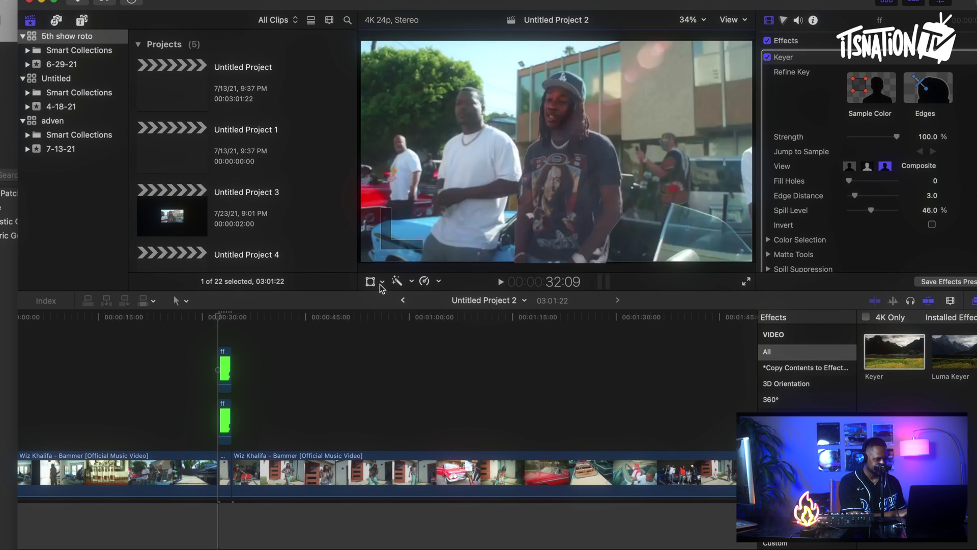
left_click(381, 283)
left_click(415, 297)
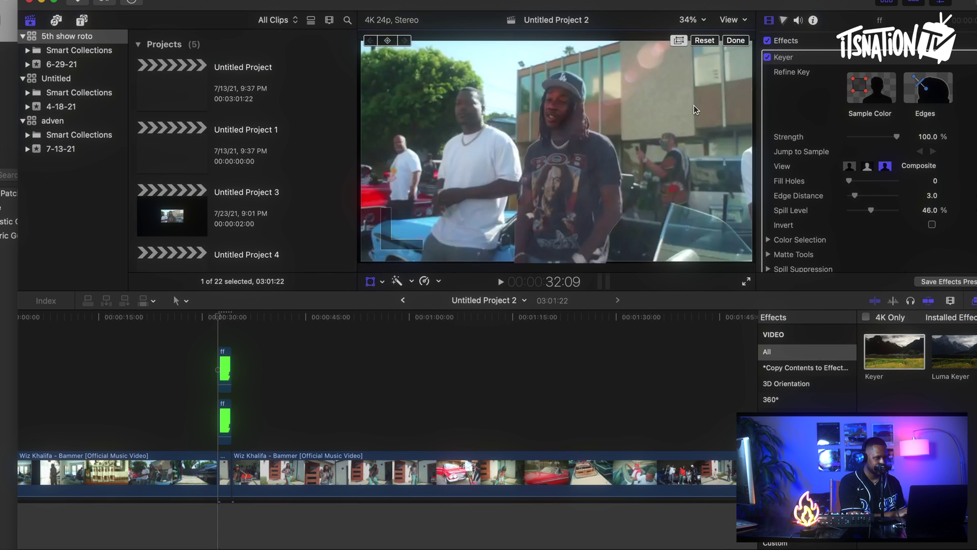
Step: Try enlarging the upper ff copy in the viewer
left_click_drag(755, 39, 795, 14)
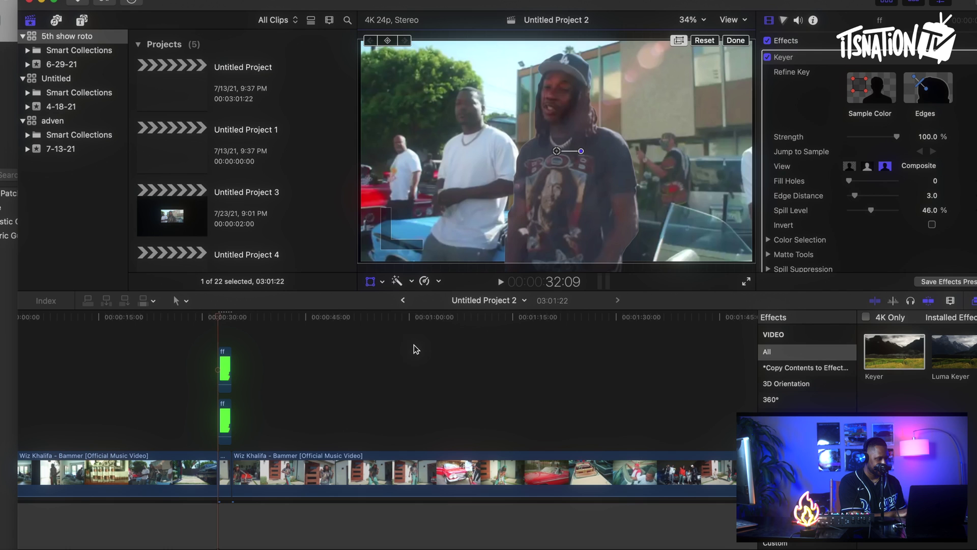
left_click(225, 417)
left_click(226, 372)
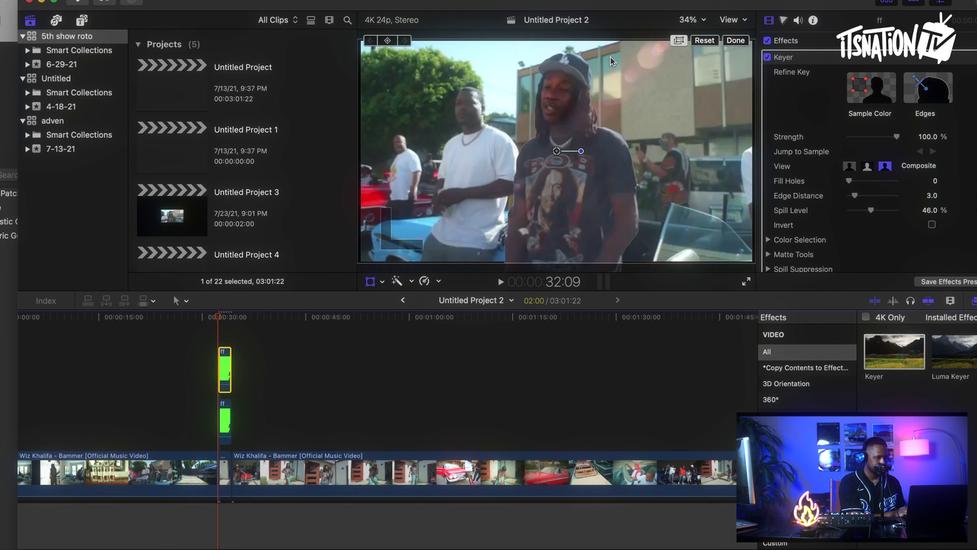
Step: Hide the browser and enlarge the lower ff copy so its cutout extends behind the original-size one
key("ctrl+super+1")
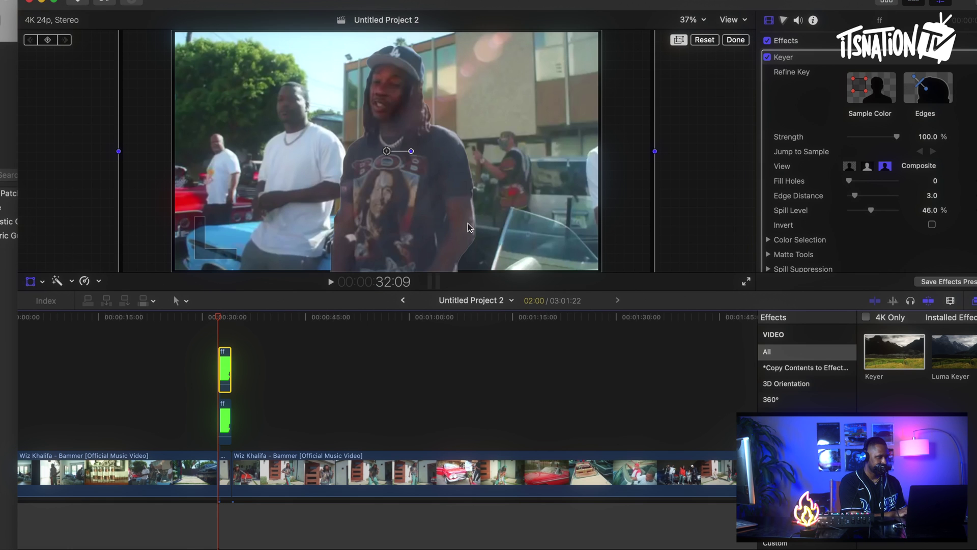
left_click(224, 414)
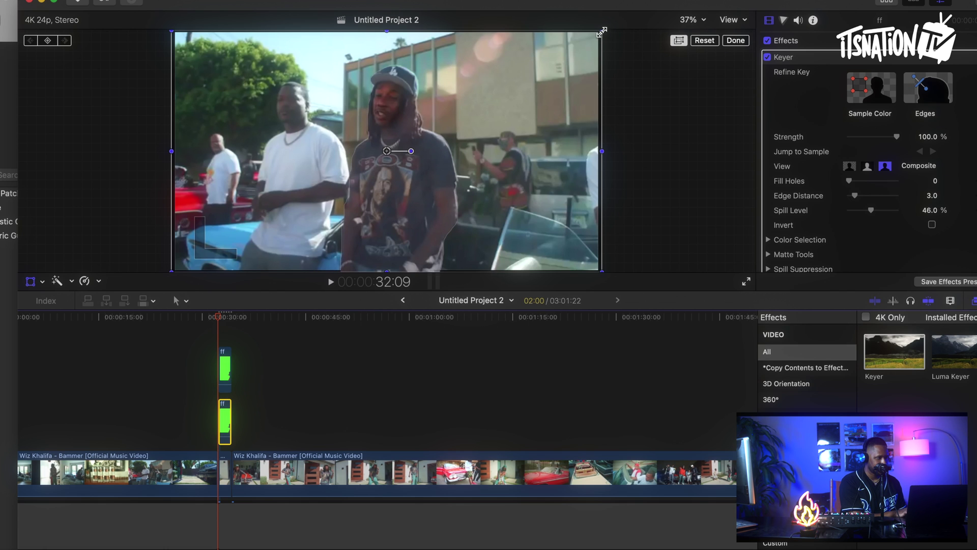
left_click_drag(607, 28, 646, 23)
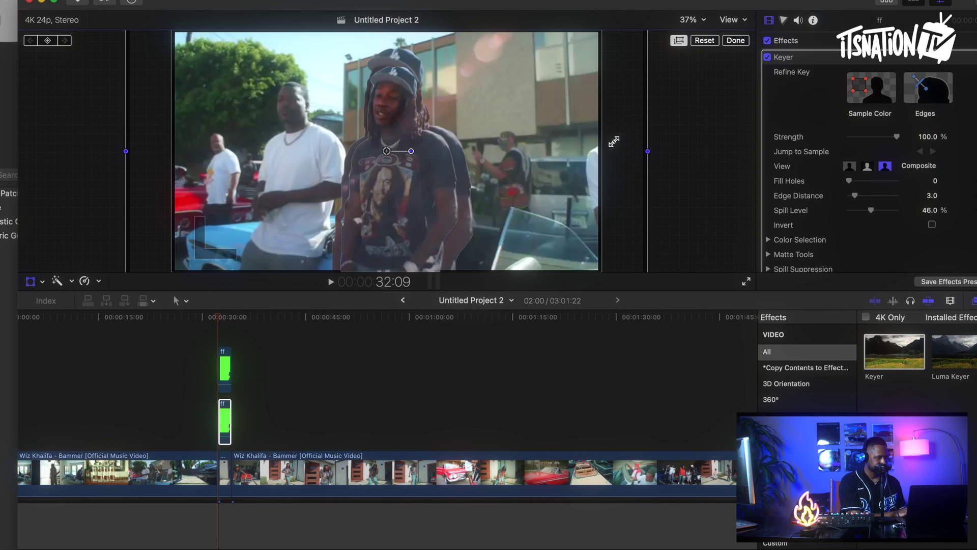
Step: Play back the two layered cutouts from 32:09 and check how they line up at 33:03
key("space")
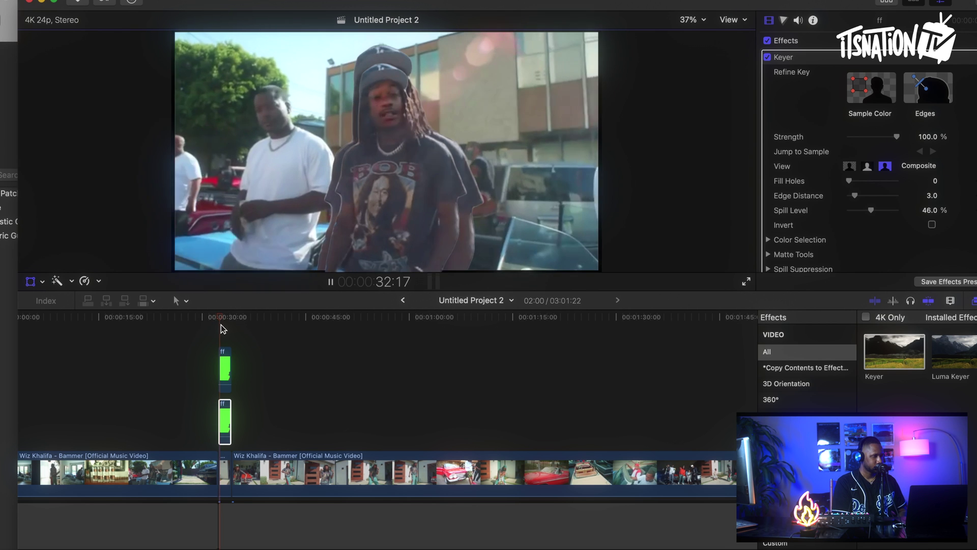
left_click(221, 325)
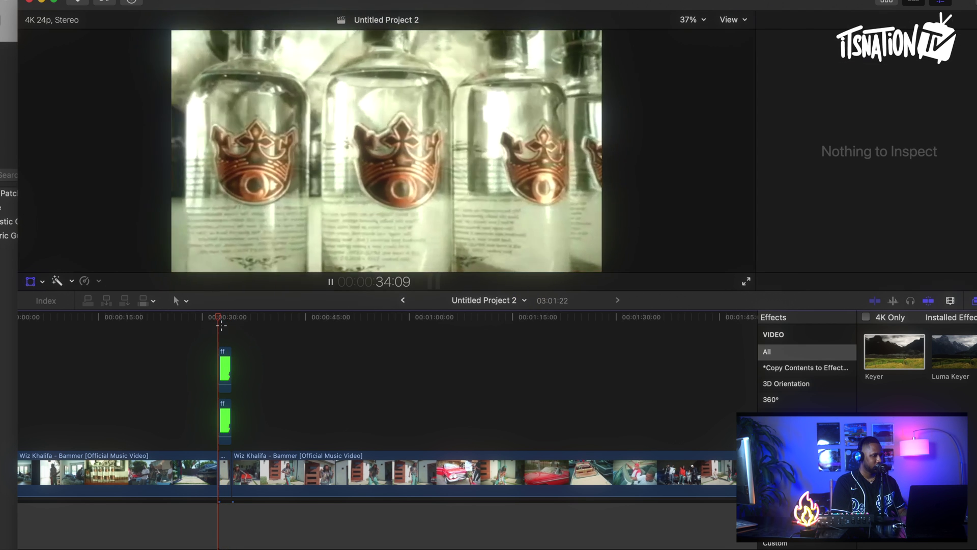
key("space")
left_click(225, 407)
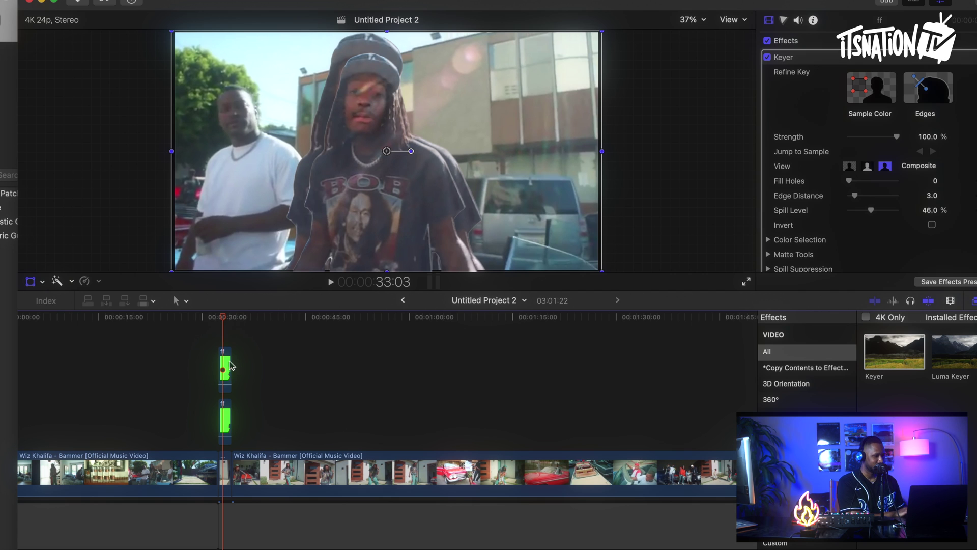
left_click(227, 413)
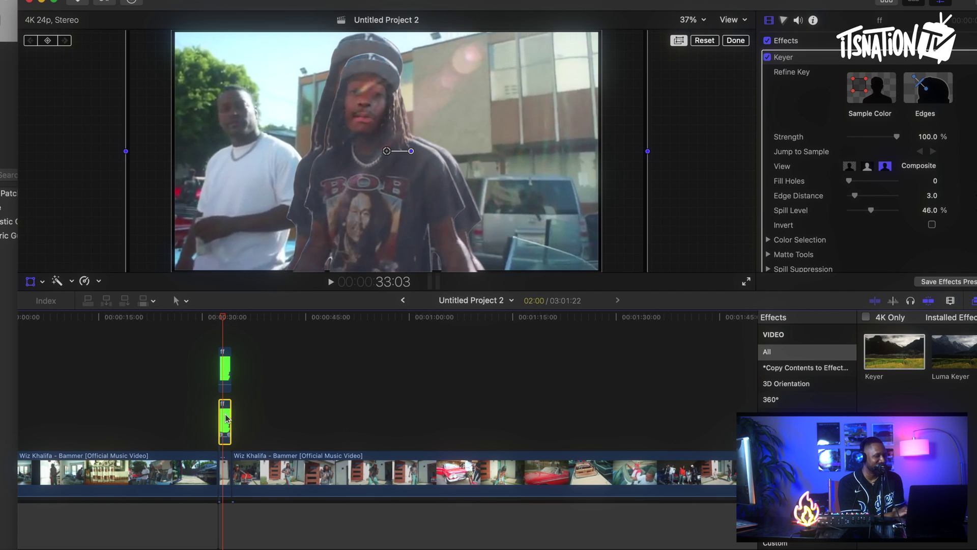
Step: Add a third copy of the ff clip to the stack at 32:09 and select the short music video clip beneath it
left_click(219, 320)
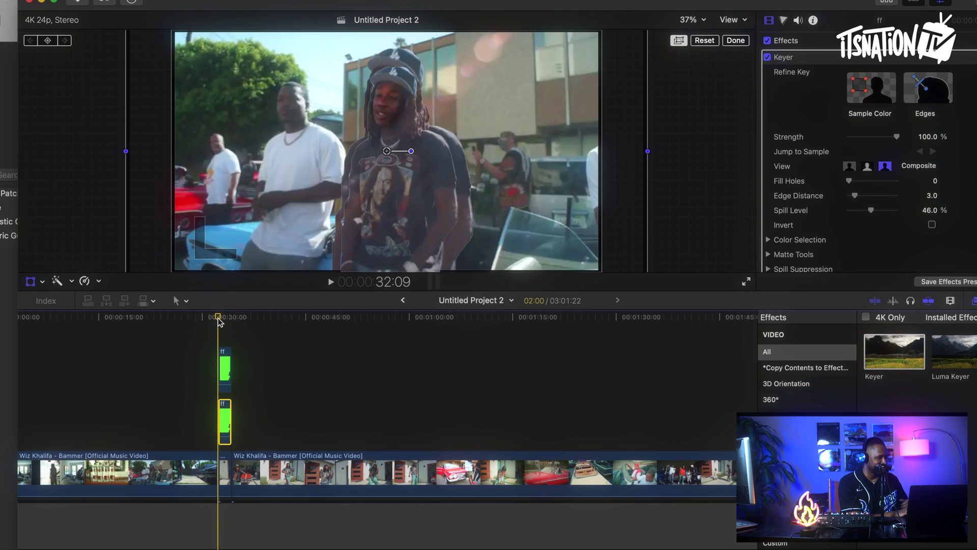
left_click_drag(232, 417, 225, 376)
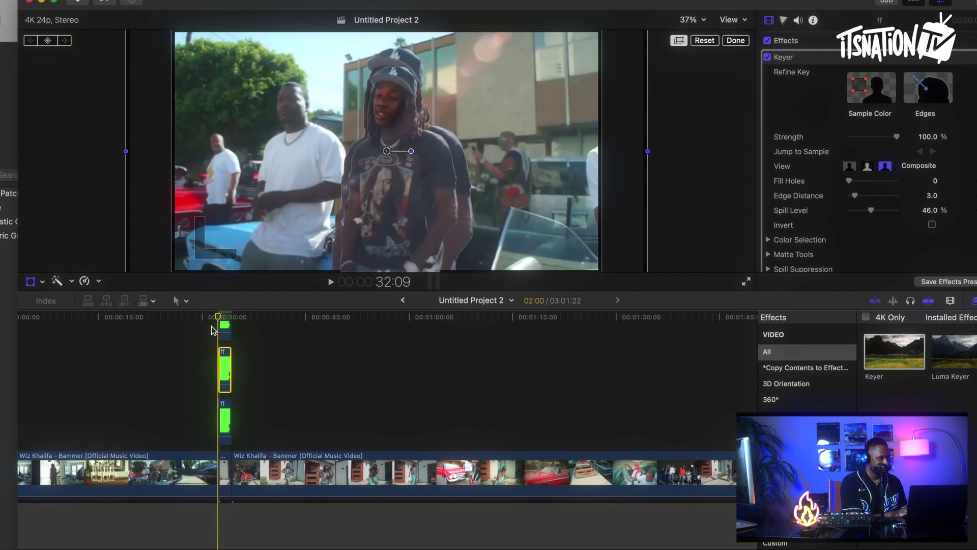
left_click(226, 415)
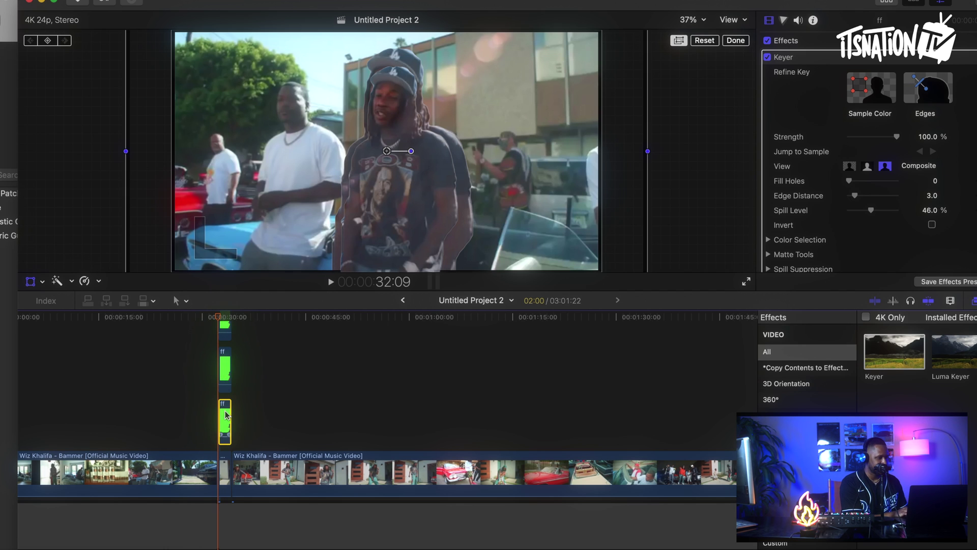
left_click(225, 466)
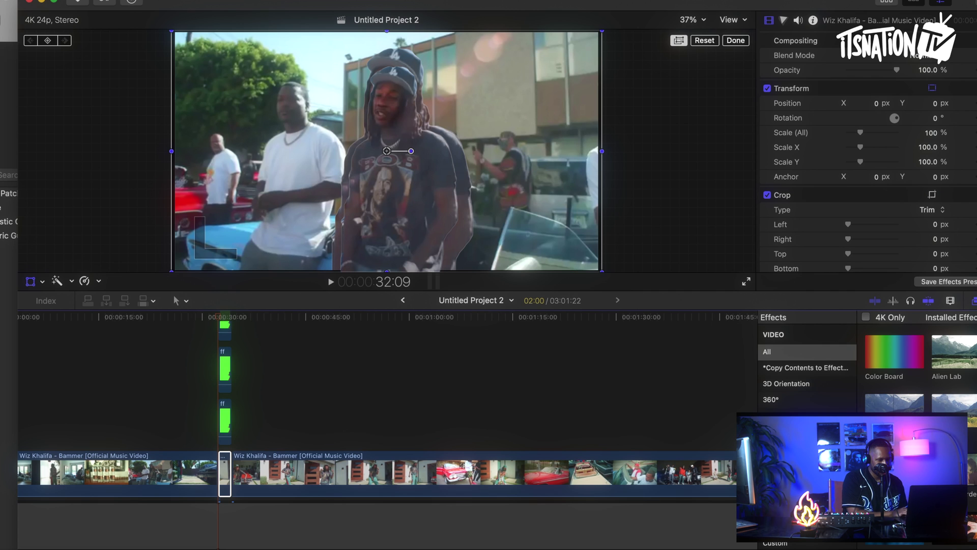
Step: Find the Black & White effect and apply it to the short music video clip beneath the ff copies
type("black")
left_click_drag(882, 349, 224, 474)
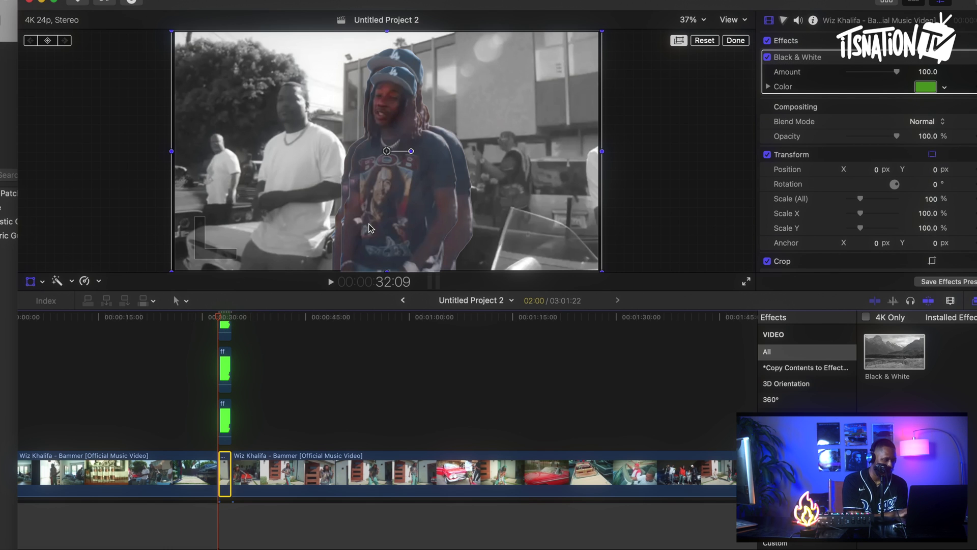
Step: Select the lowest ff copy, play the cutouts over the black-and-white background, and return the playhead to 32:09
left_click(226, 363)
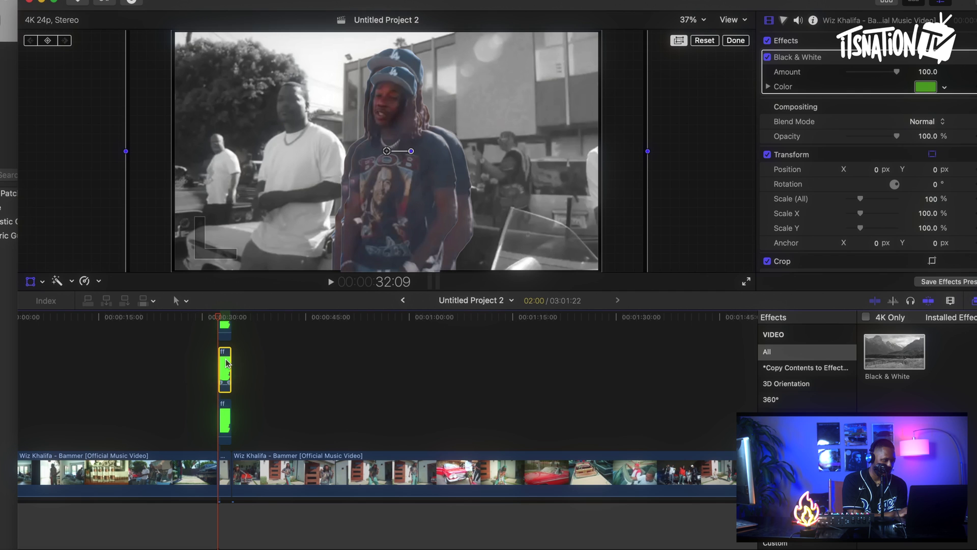
left_click(223, 419)
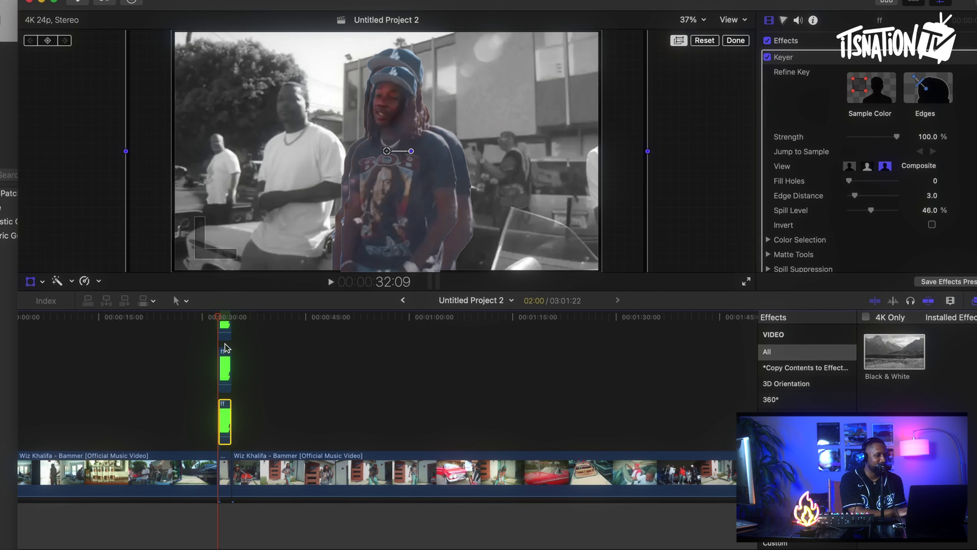
key("space")
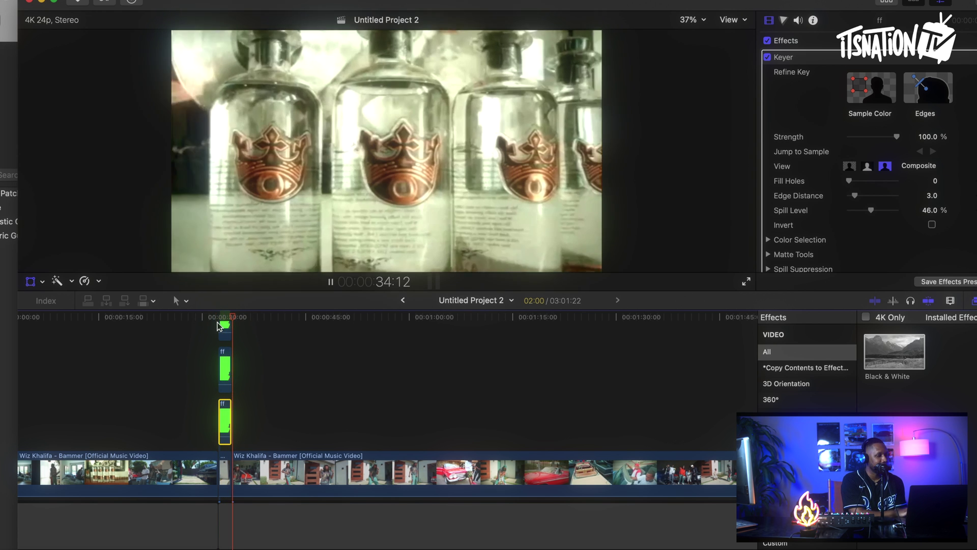
key("space")
left_click(217, 321)
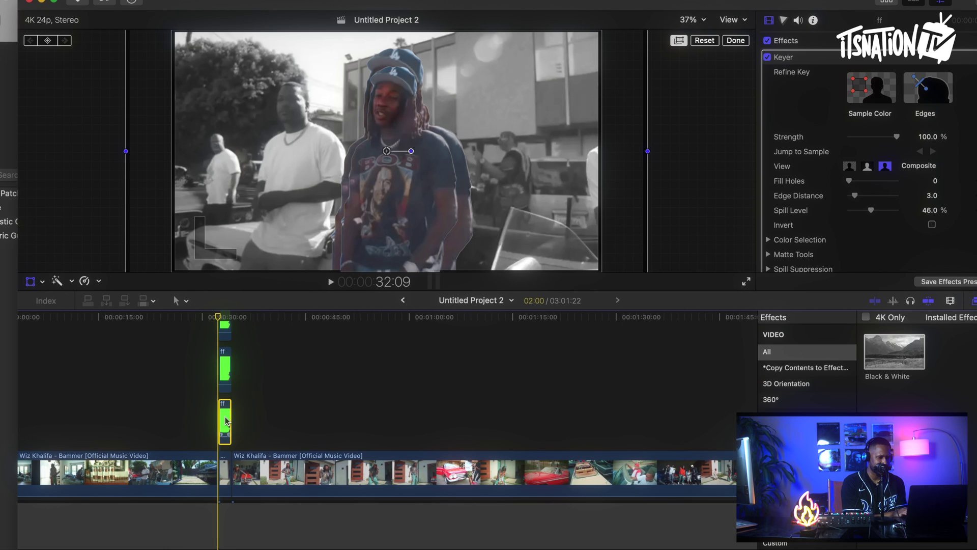
Step: Set Shrink/Expand to -10 in the Keyer's Matte Tools for the lowest ff copy
left_click(816, 57)
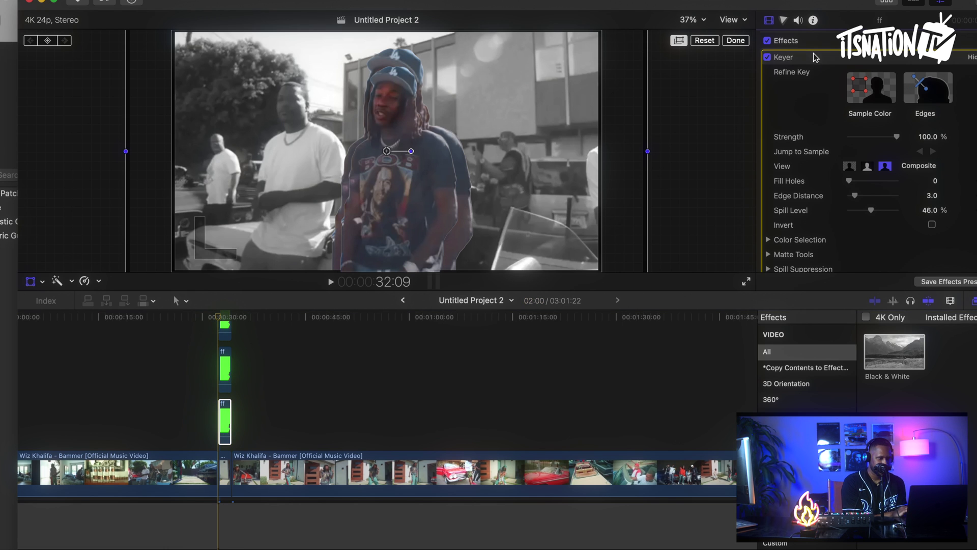
scroll(814, 87, "down", 3)
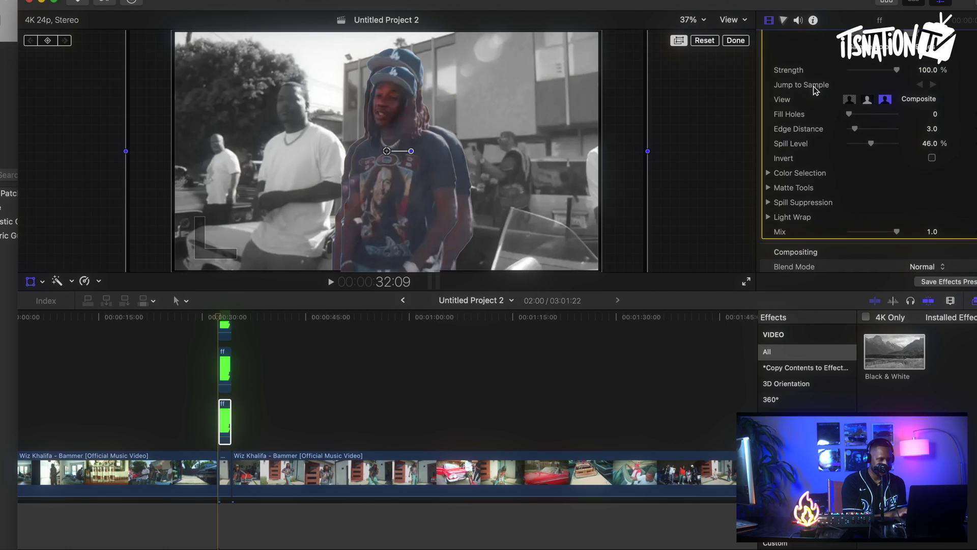
left_click(770, 187)
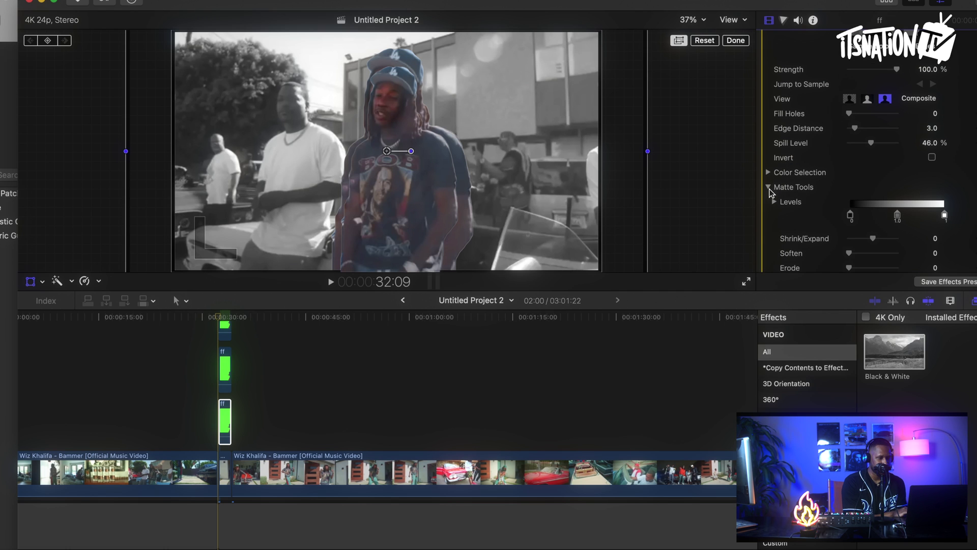
scroll(770, 192, "down", 1)
scroll(770, 192, "down", 1)
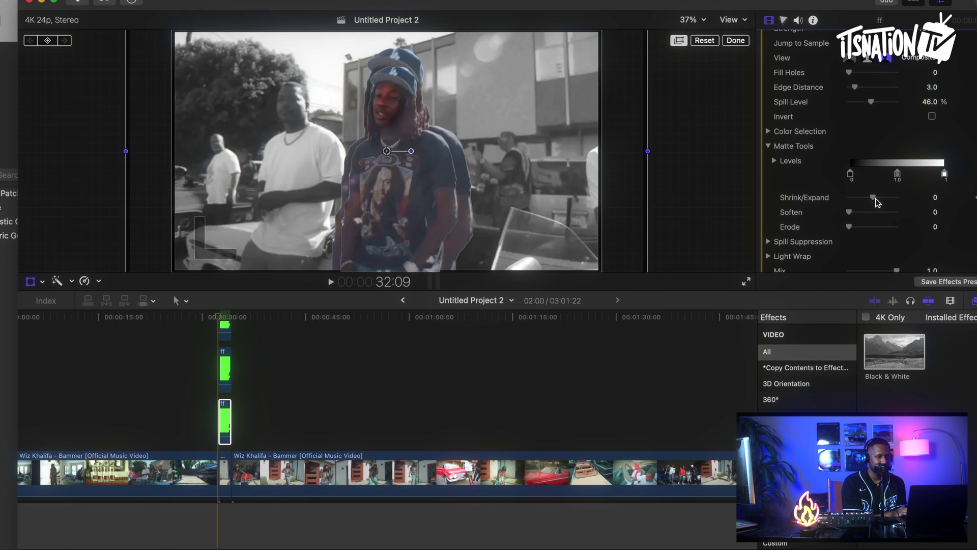
left_click_drag(874, 197, 844, 199)
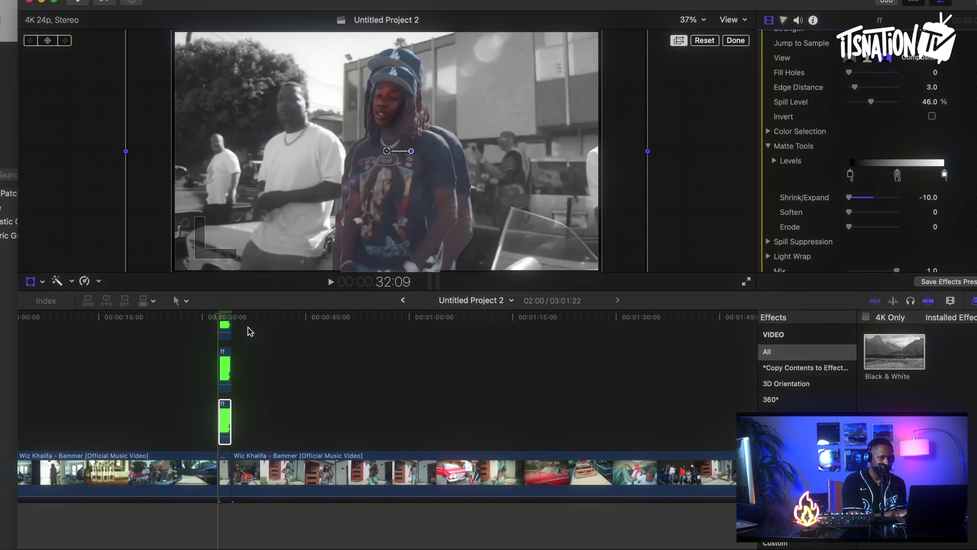
Step: Play back the layered cutouts from 32:09 to check the tightened key, continuing to 44:03
left_click(222, 322)
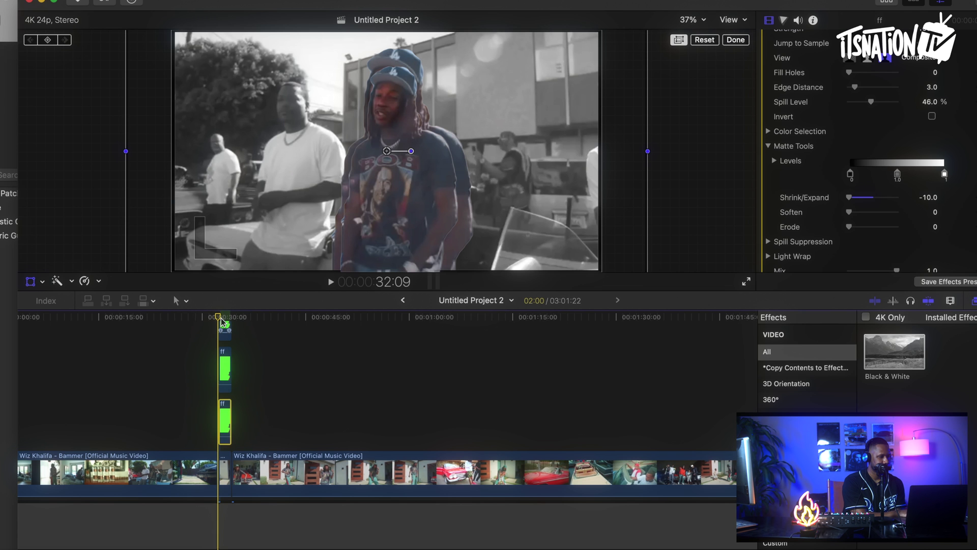
key("space")
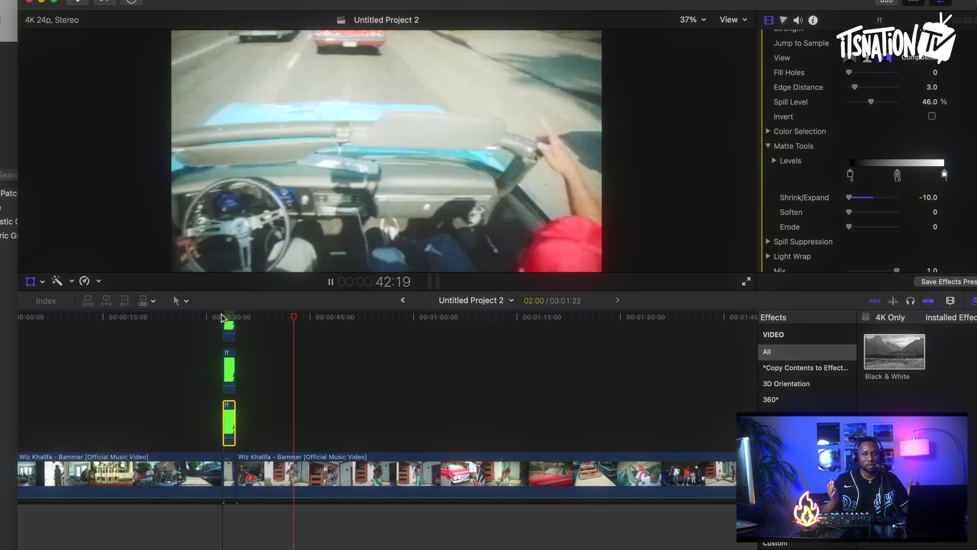
key("space")
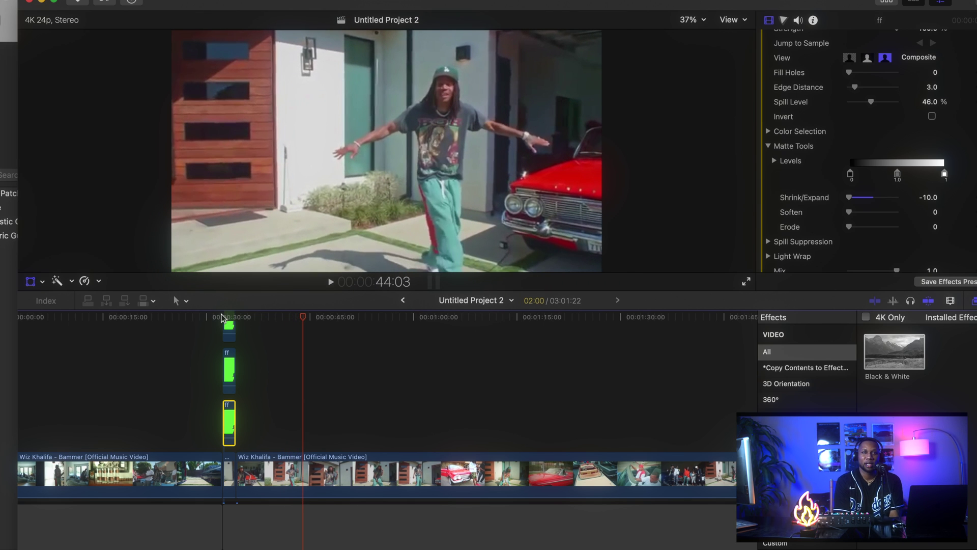